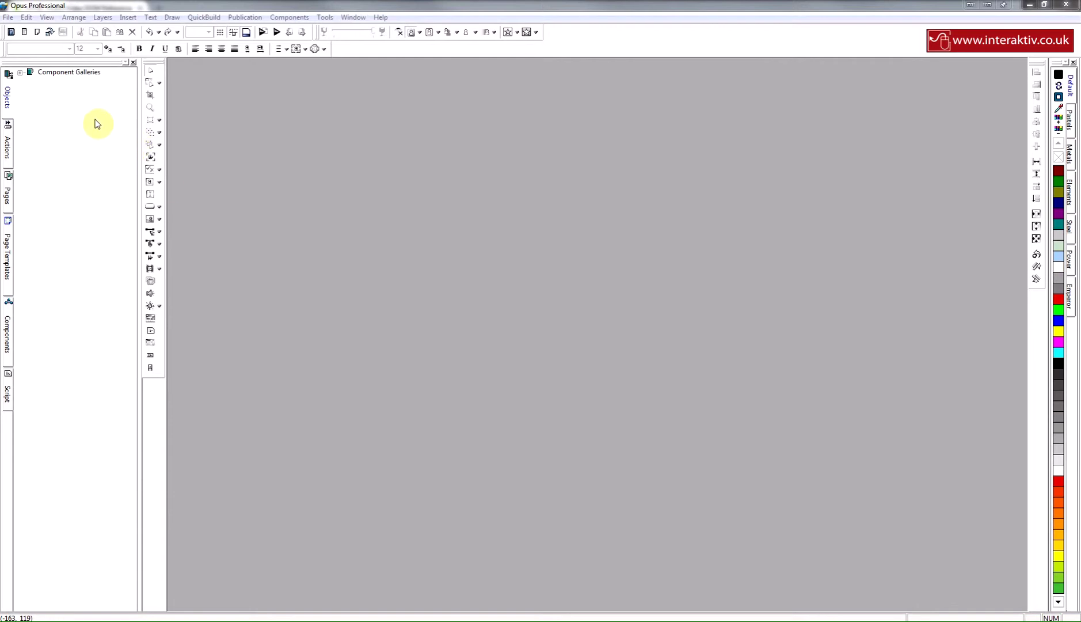
# Create a new HTML 5 publication, maximize its page window and zoom to Fit.
pyautogui.click(11, 33)
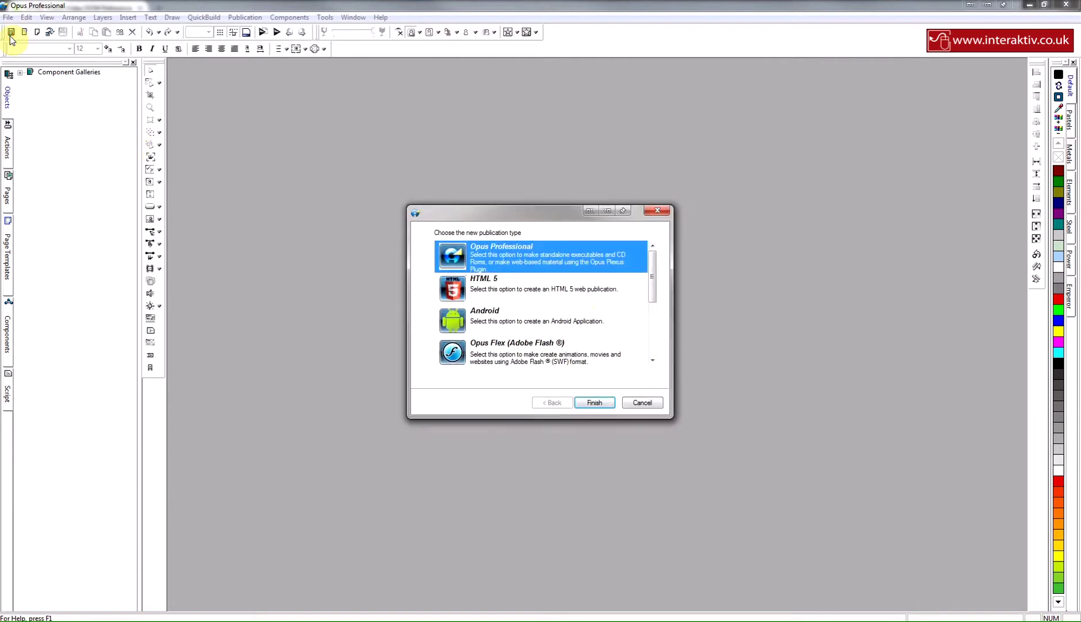
pyautogui.doubleClick(602, 292)
pyautogui.doubleClick(514, 72)
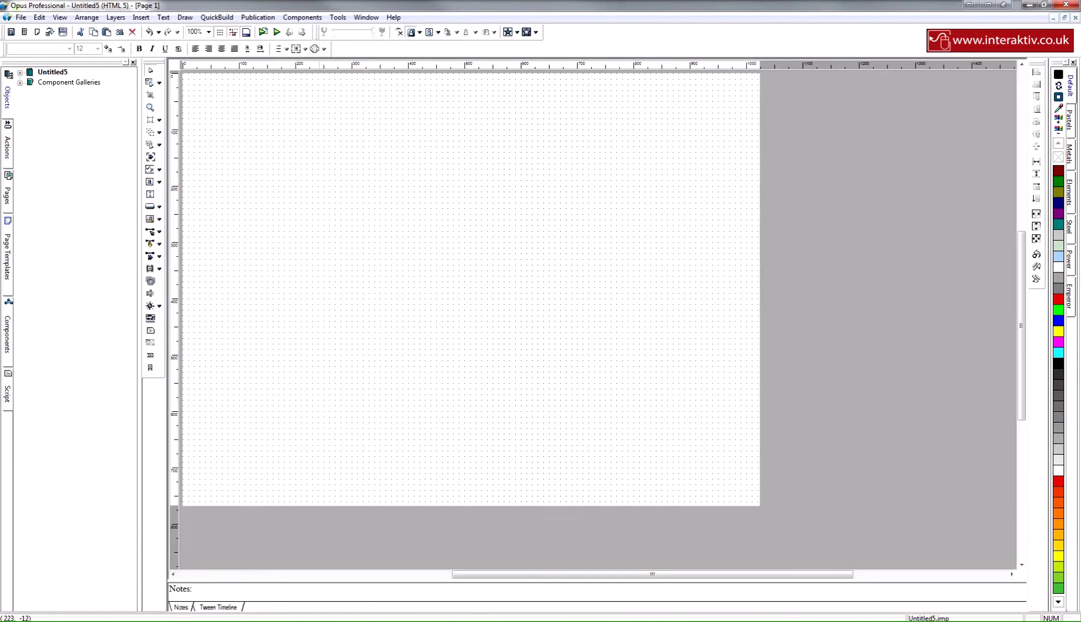
pyautogui.click(208, 32)
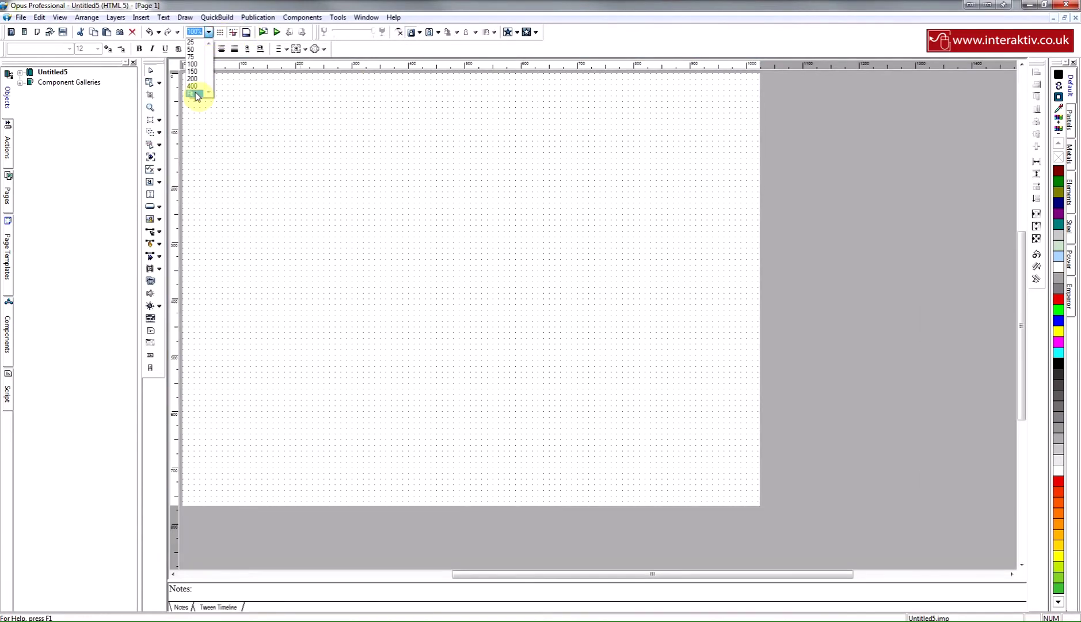
pyautogui.click(196, 93)
# Rename the publication to webvideo and expand it to show Chapter 1 and Page 1.
pyautogui.click(51, 72)
pyautogui.click(51, 73)
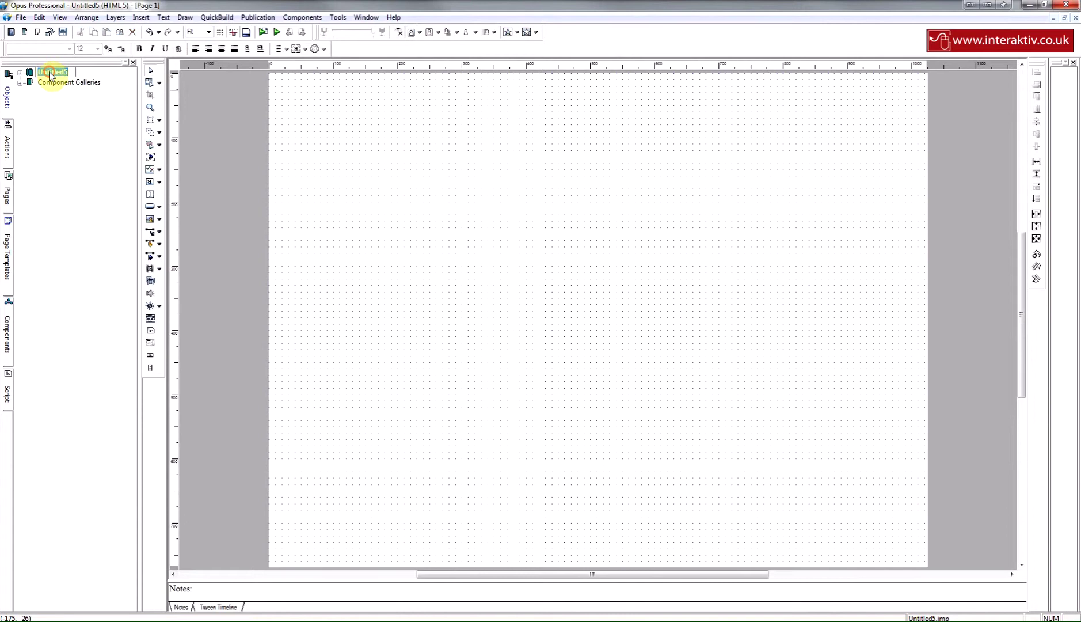
pyautogui.write('web')
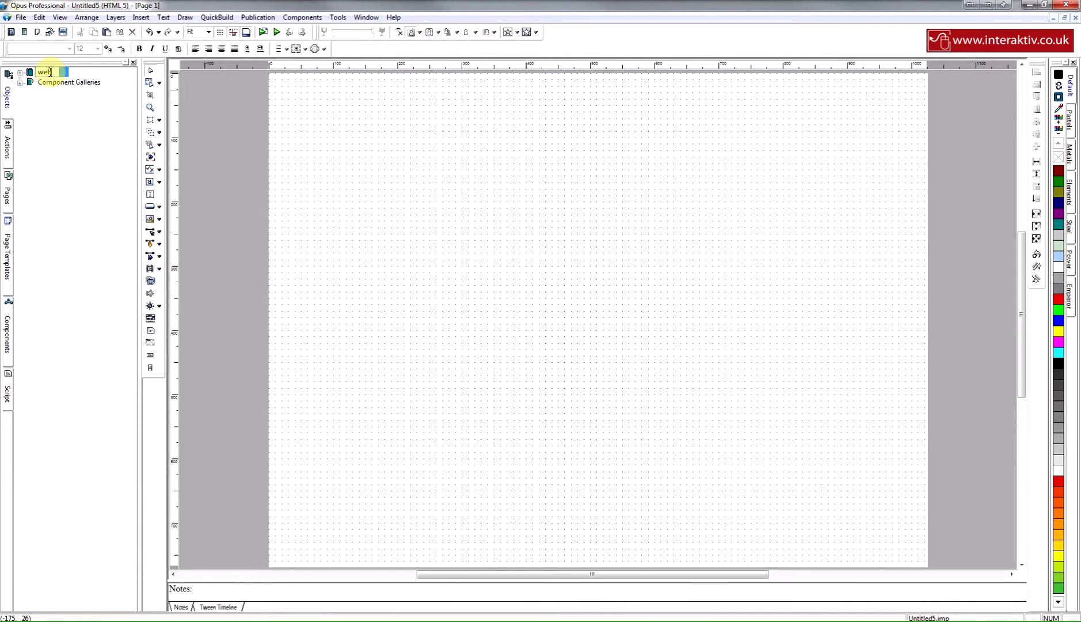
pyautogui.write('video')
pyautogui.press('Return')
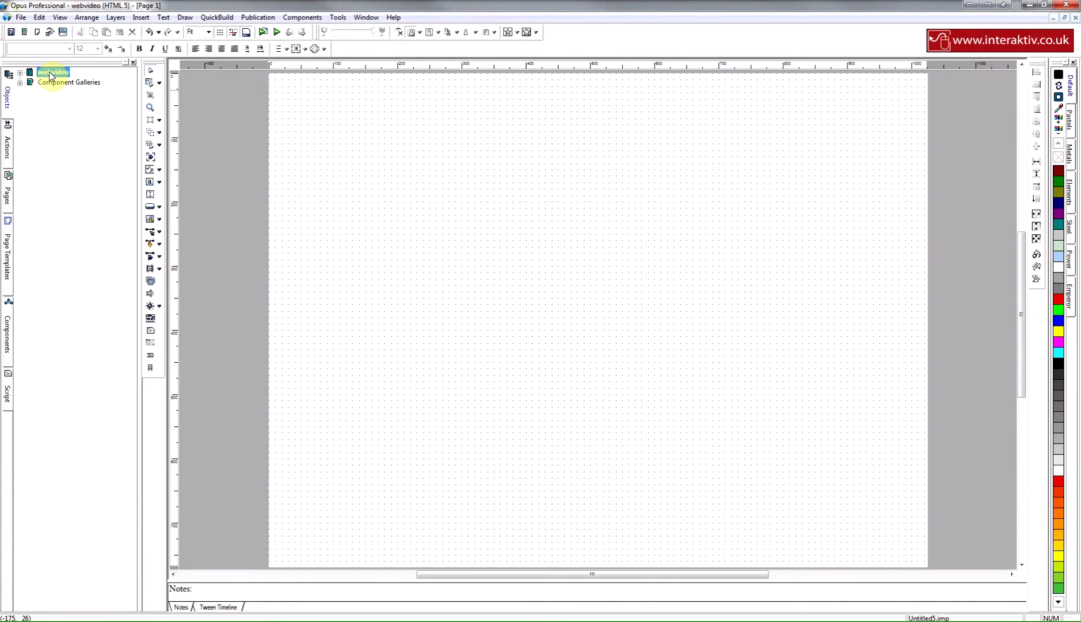
pyautogui.click(20, 72)
pyautogui.click(29, 83)
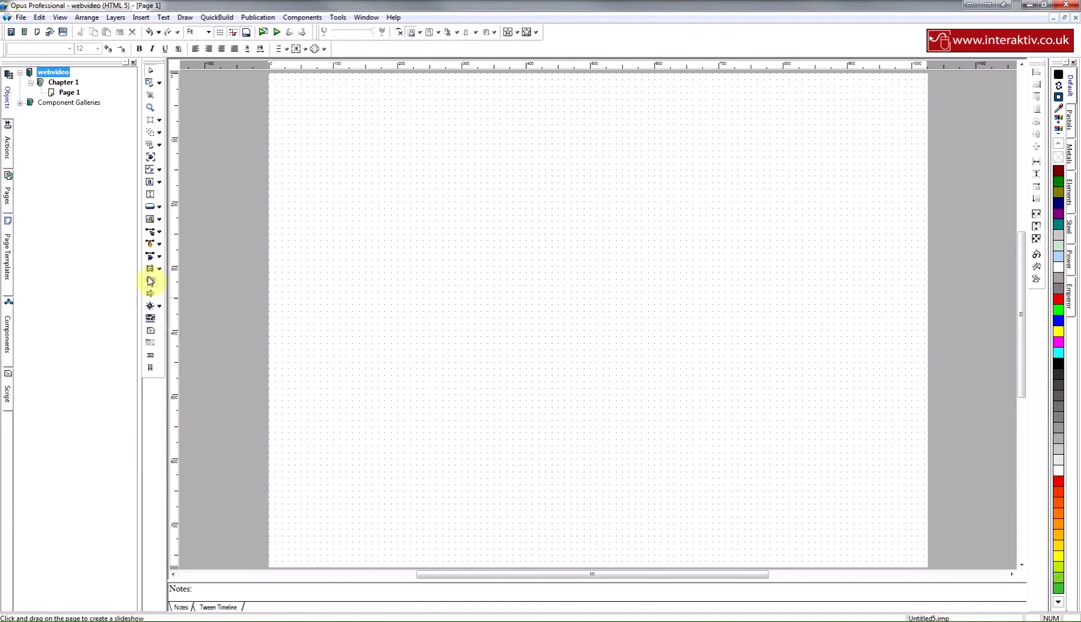
# Draw a video frame on Page 1 and show its Video file settings.
pyautogui.click(150, 281)
pyautogui.moveTo(424, 202); pyautogui.dragTo(796, 429)
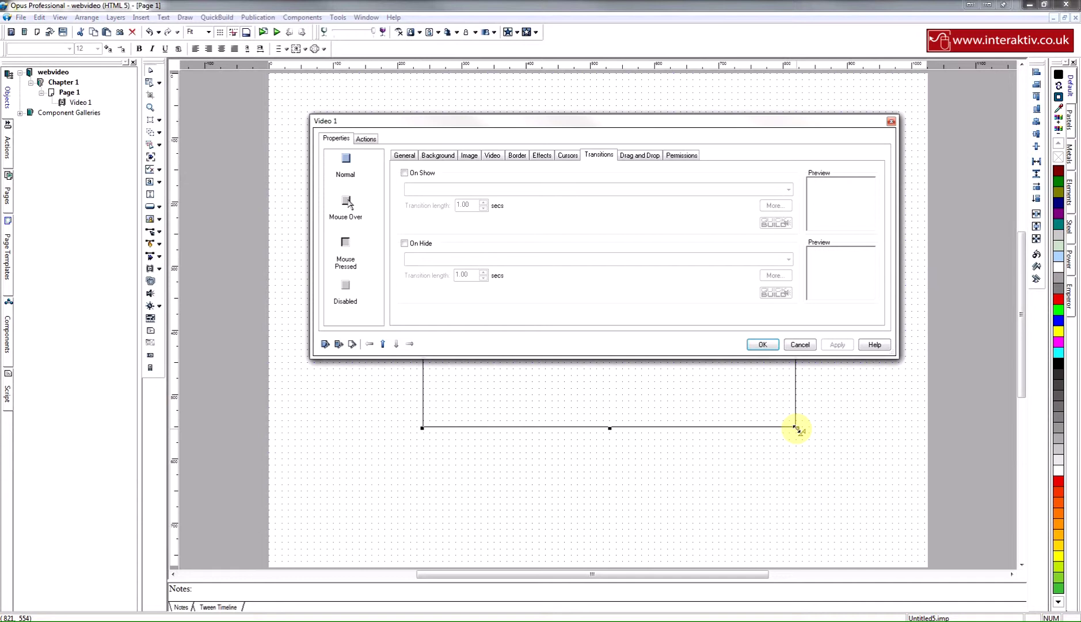
pyautogui.click(495, 155)
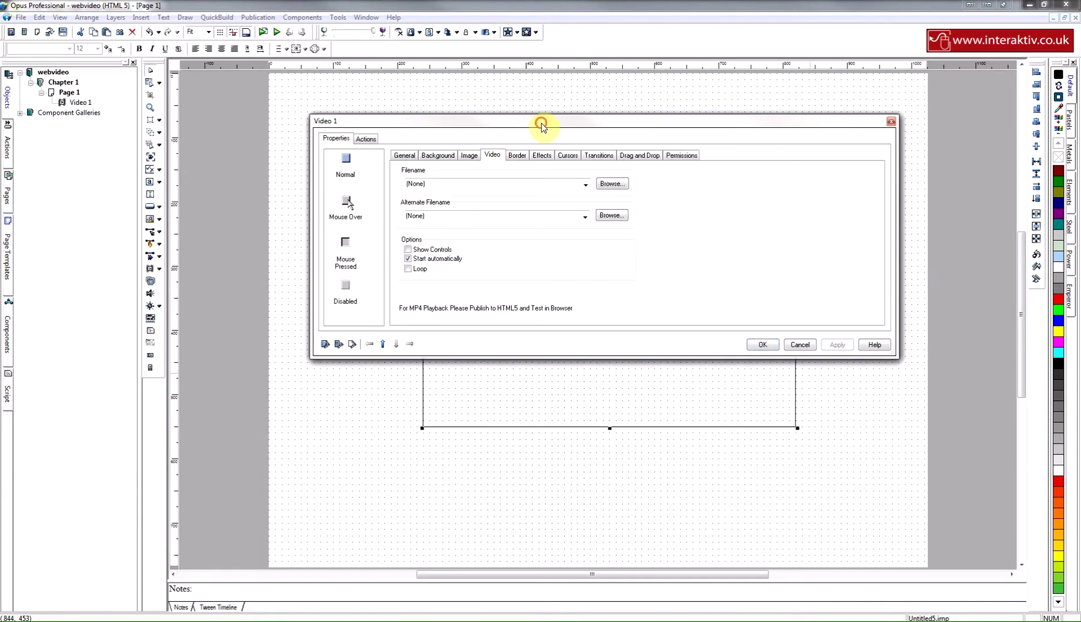
pyautogui.moveTo(543, 126); pyautogui.dragTo(543, 230)
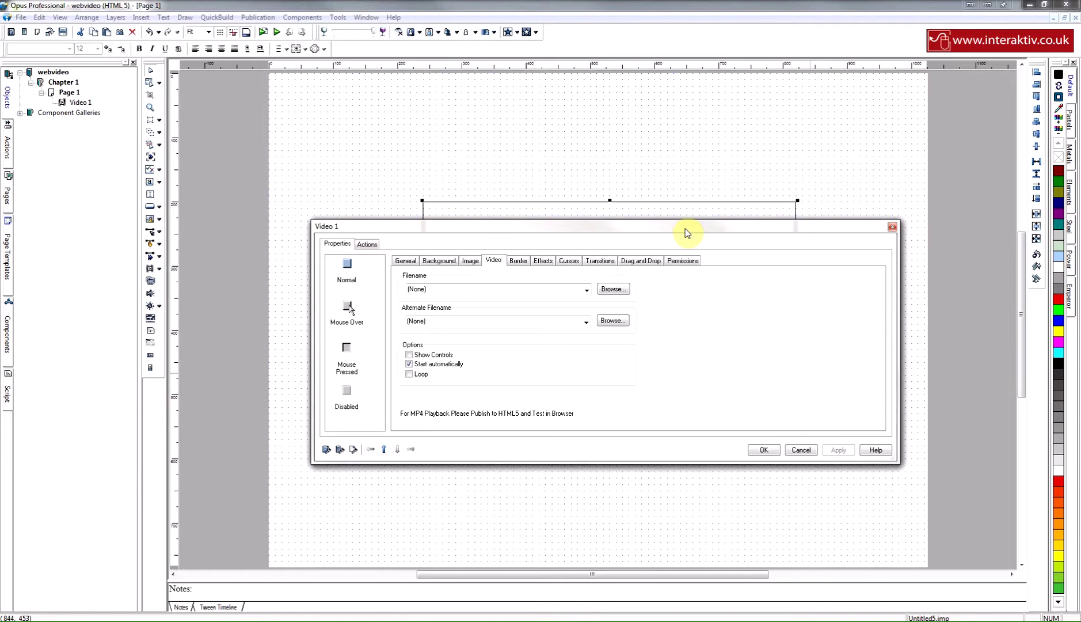
pyautogui.moveTo(845, 230); pyautogui.dragTo(840, 235)
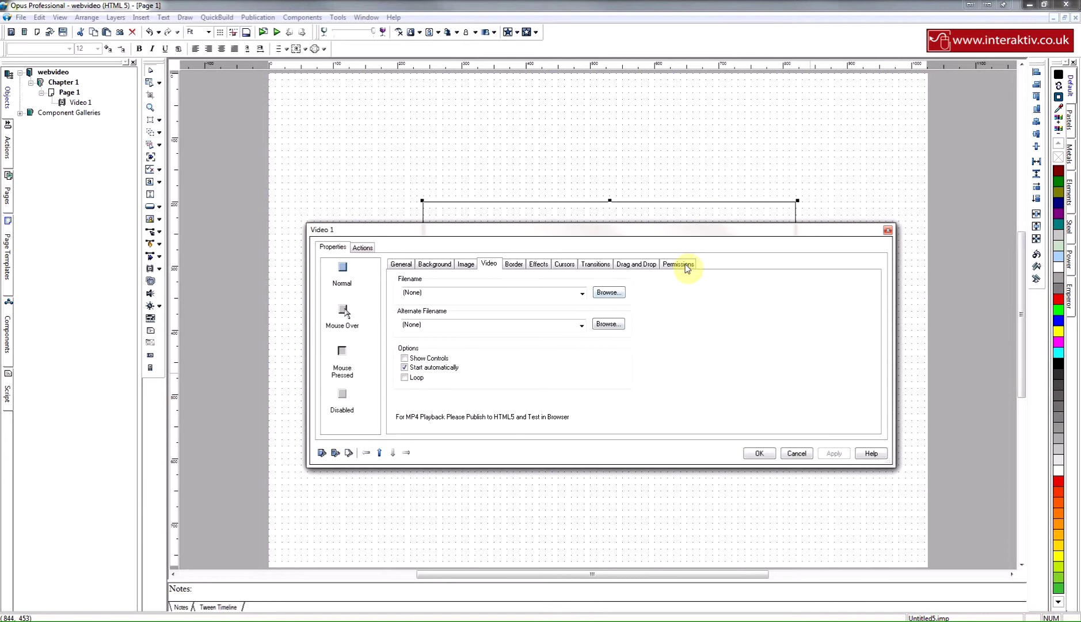
pyautogui.moveTo(707, 232); pyautogui.dragTo(713, 231)
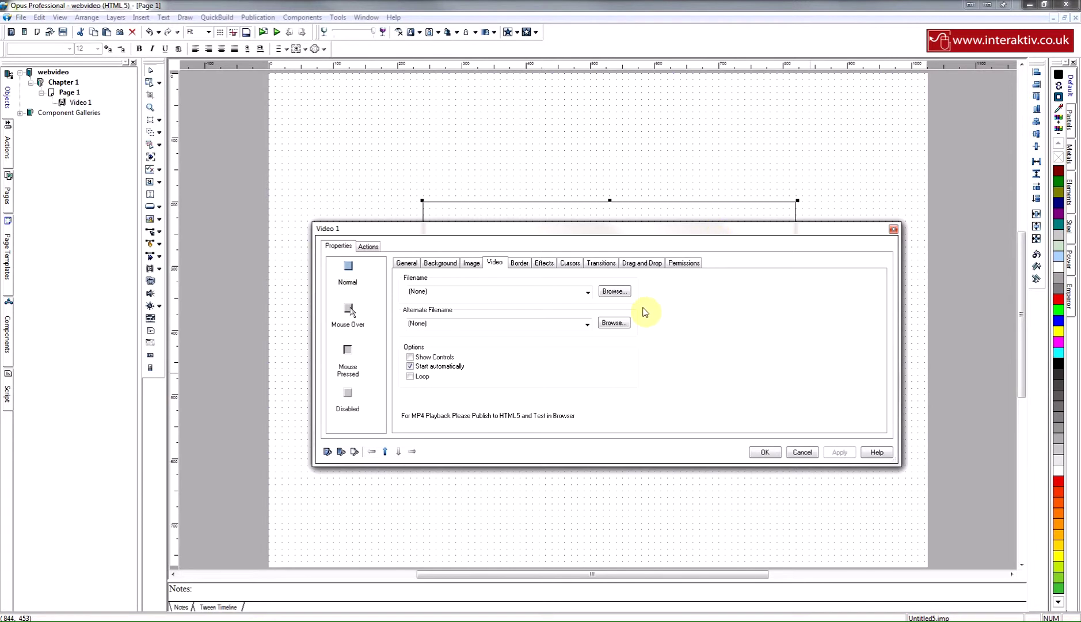
# Set the video file to nasa.mp4, the alternate to nasa.webm, and untick Start automatically.
pyautogui.click(617, 293)
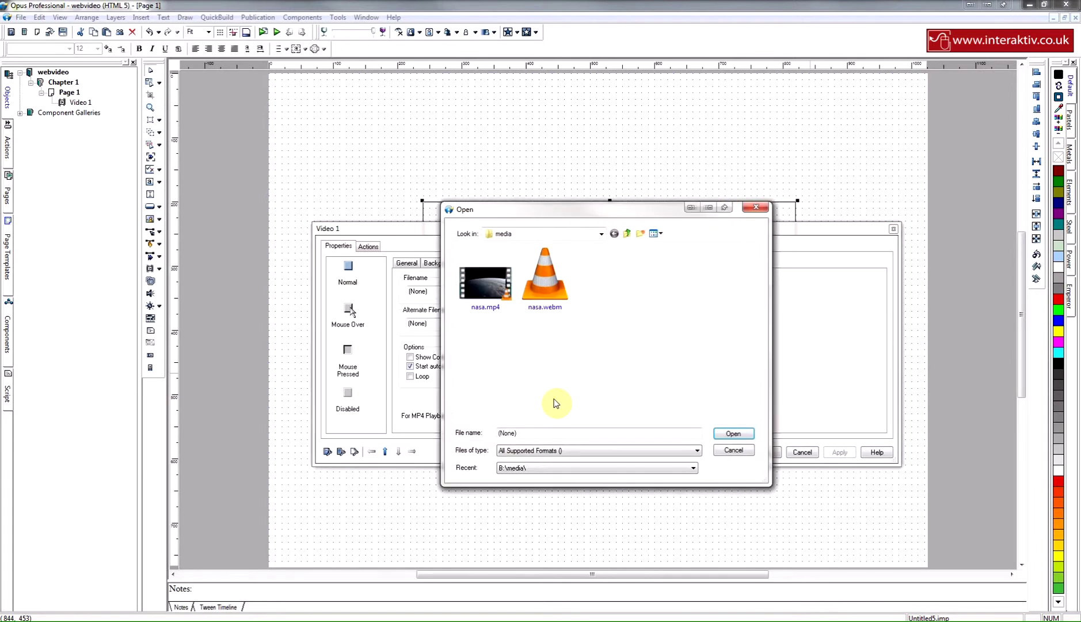
pyautogui.click(488, 280)
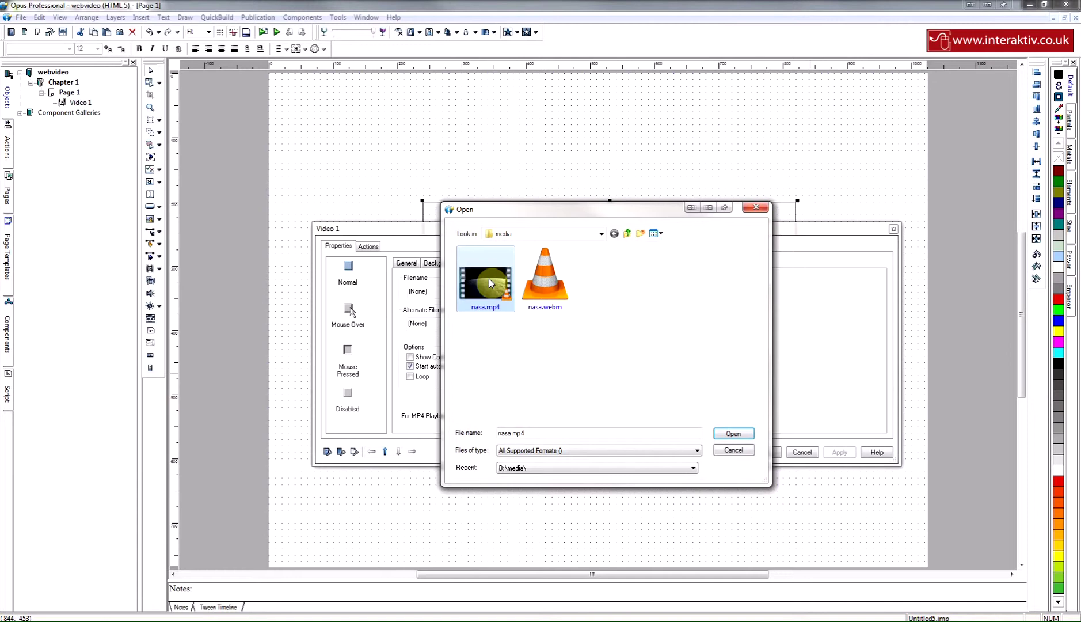
pyautogui.click(741, 435)
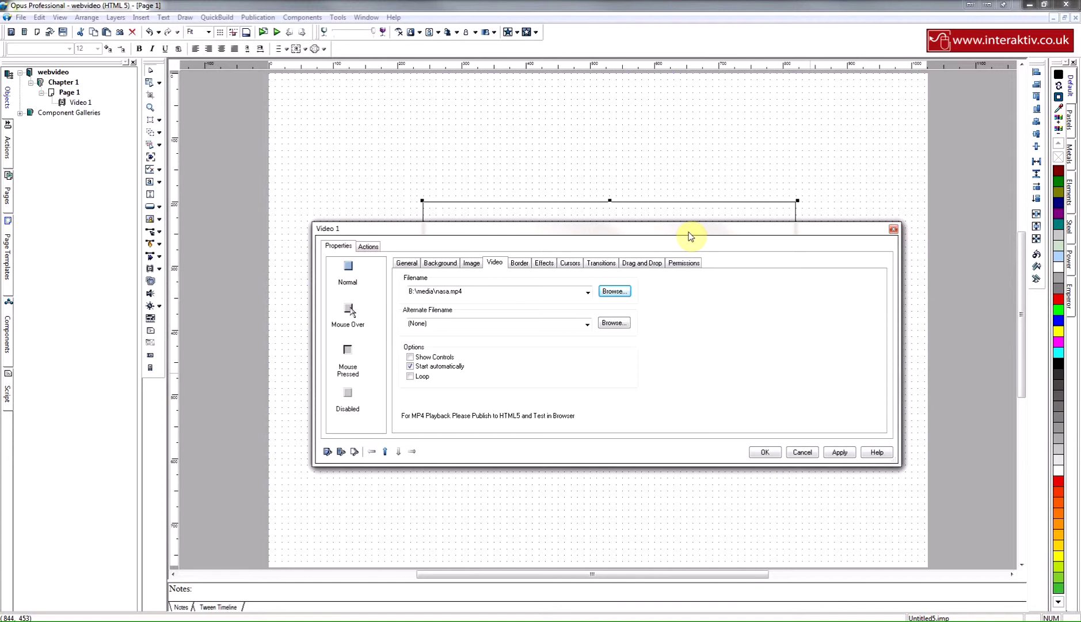
pyautogui.click(624, 324)
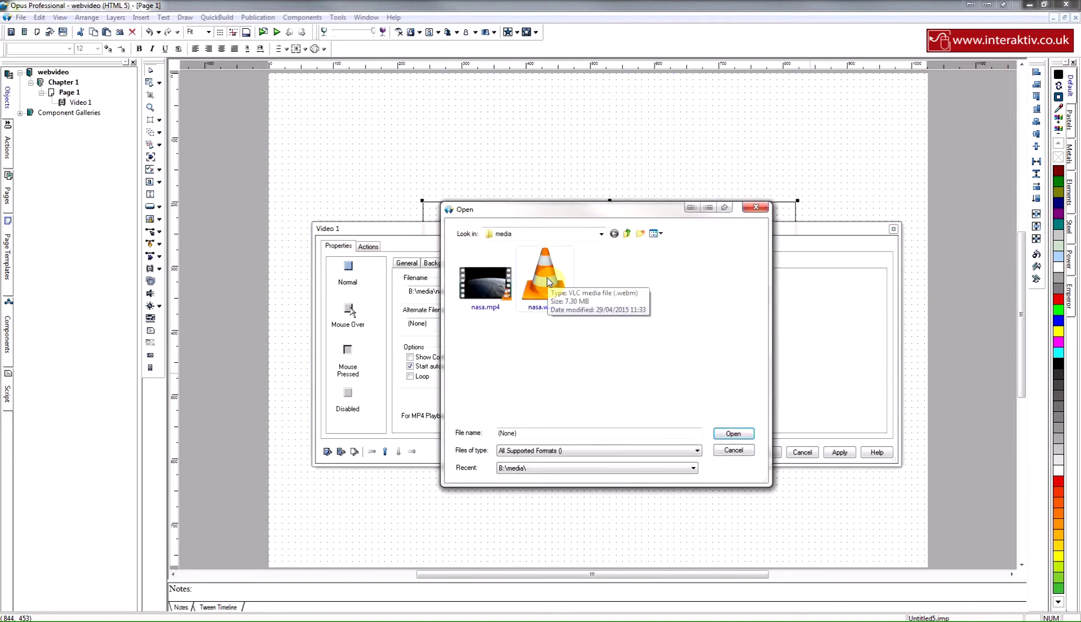
pyautogui.doubleClick(547, 280)
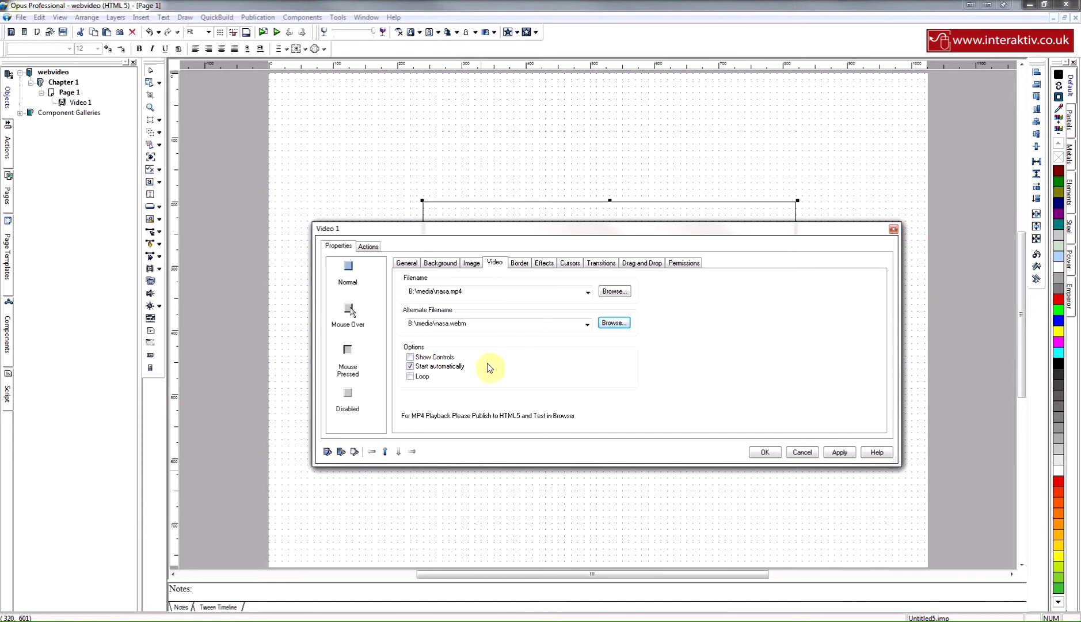
pyautogui.click(410, 367)
# Close the video settings, rename Video 1 to V1, and centre it on the page.
pyautogui.click(765, 454)
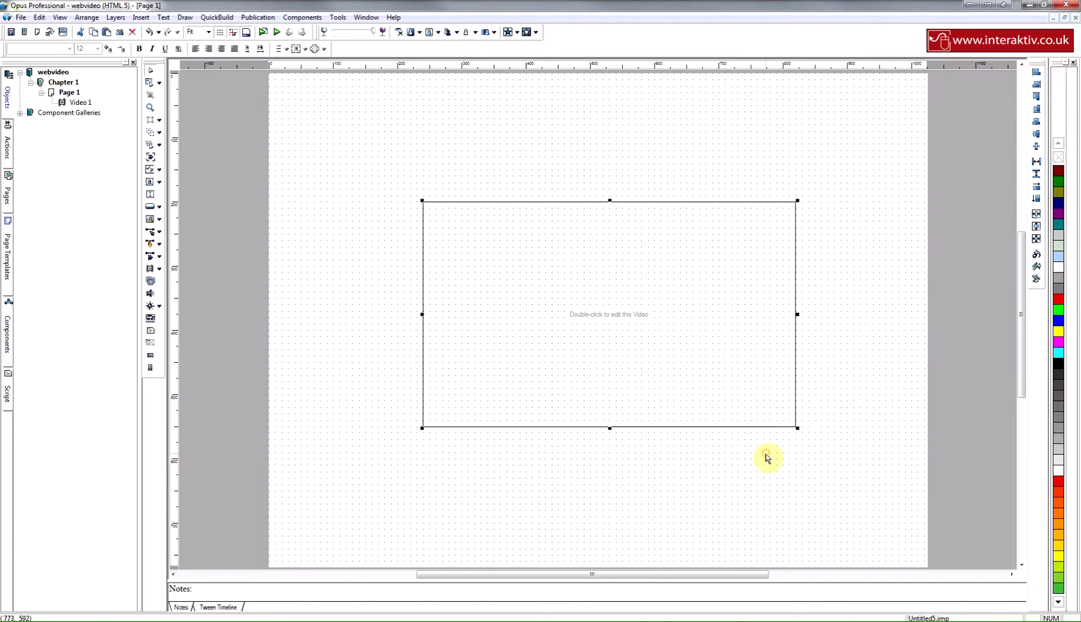
pyautogui.click(79, 102)
pyautogui.click(77, 103)
pyautogui.press('BackSpace')
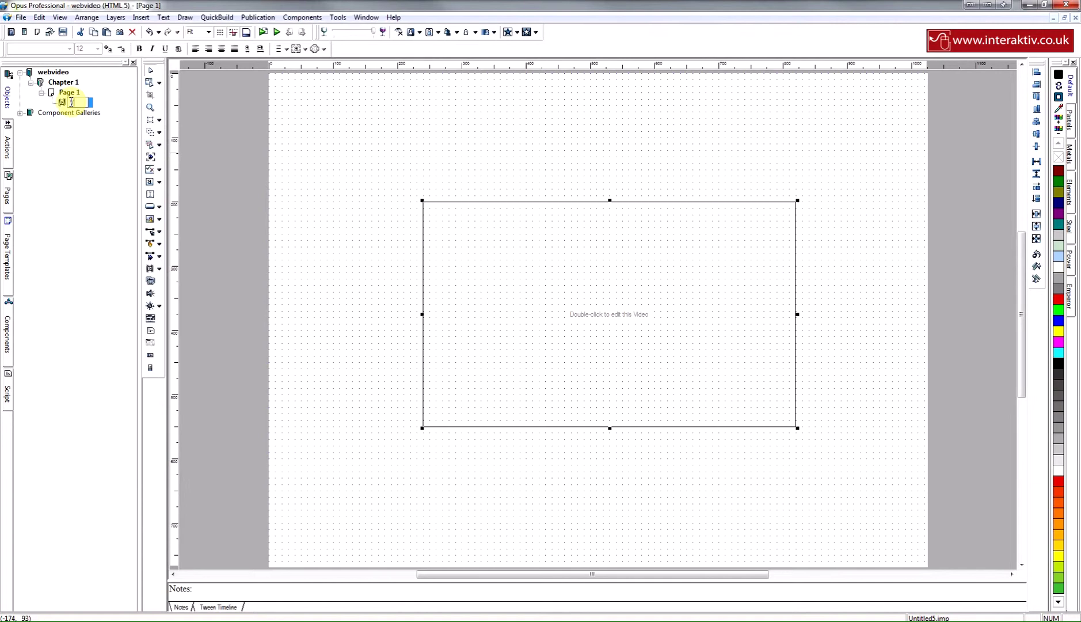
pyautogui.write('V1')
pyautogui.press('Return')
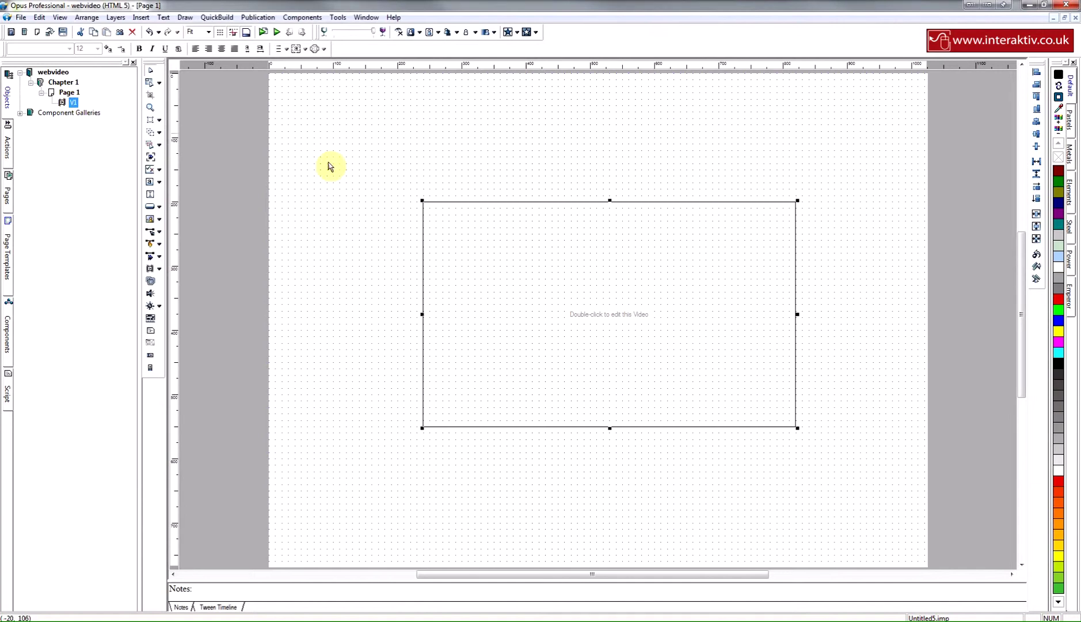
pyautogui.click(1037, 238)
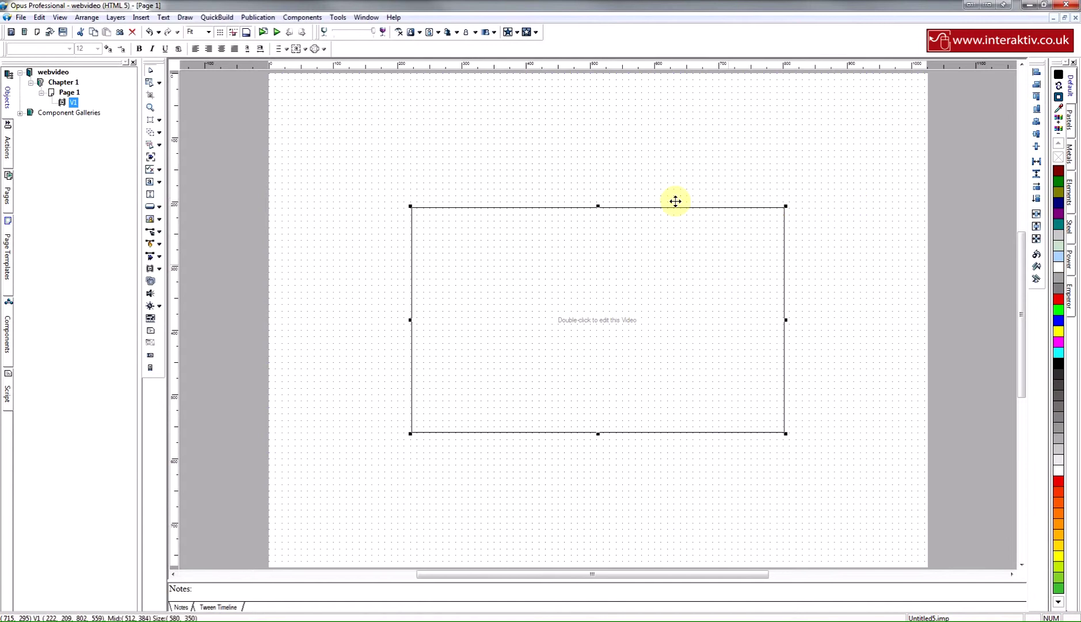
# Draw a new button below the video.
pyautogui.click(150, 206)
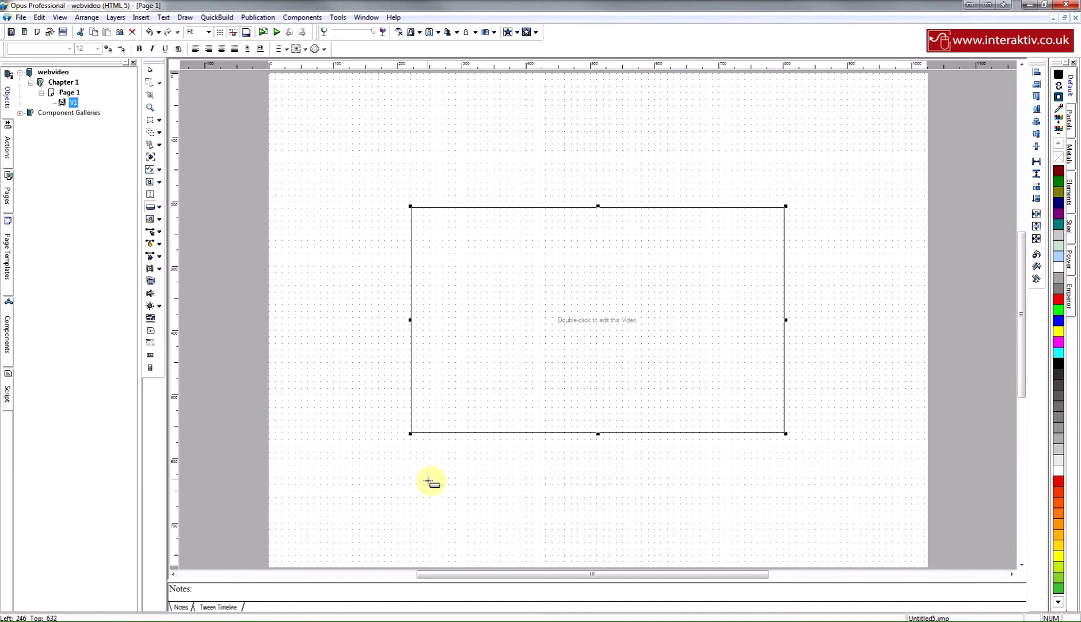
pyautogui.moveTo(418, 465); pyautogui.dragTo(481, 491)
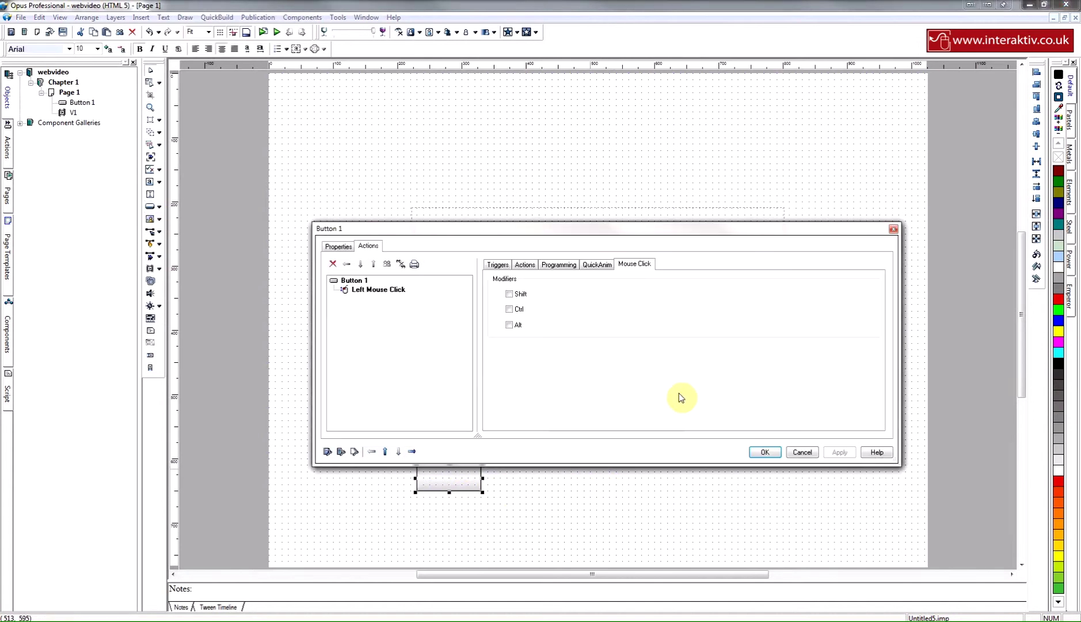
pyautogui.moveTo(613, 234); pyautogui.dragTo(612, 93)
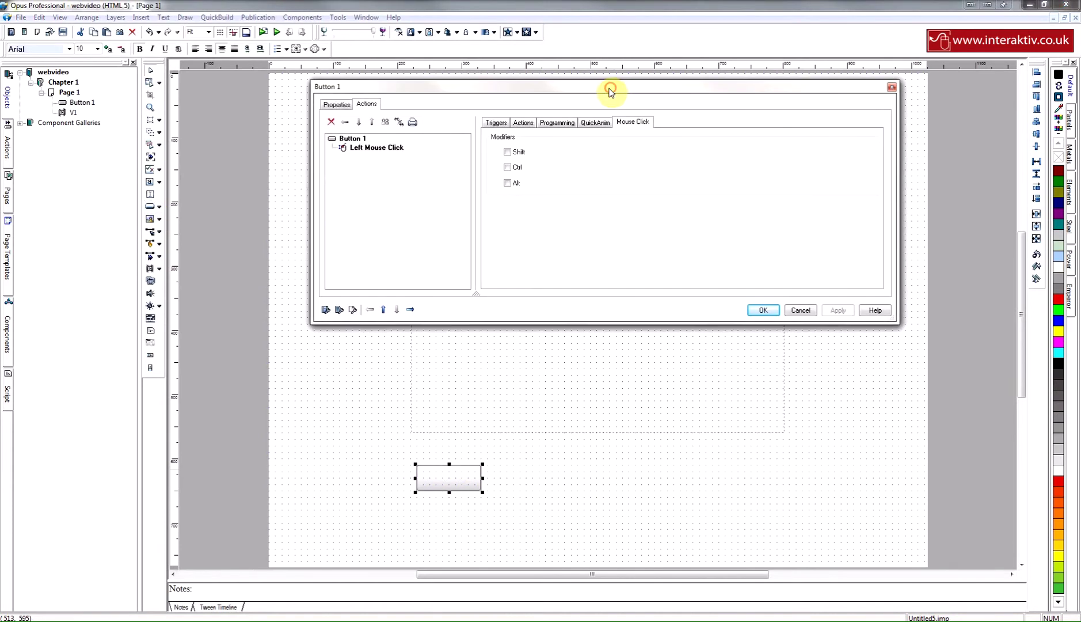
# Add a left-click Script action to the button beginning with V1.videoElement().
pyautogui.click(555, 124)
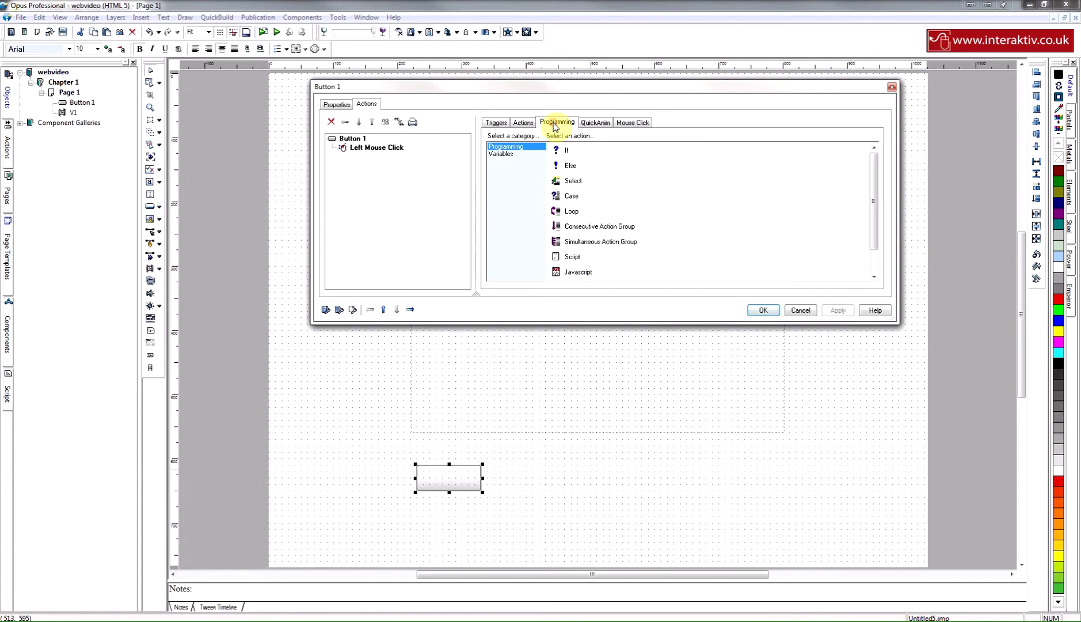
pyautogui.doubleClick(571, 258)
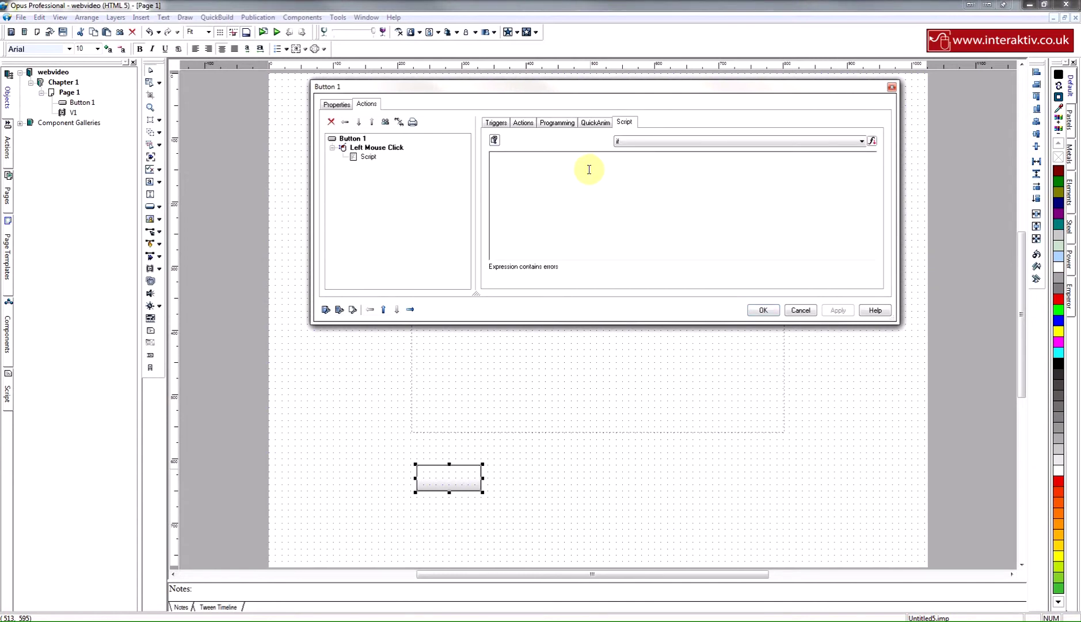
pyautogui.write('V1')
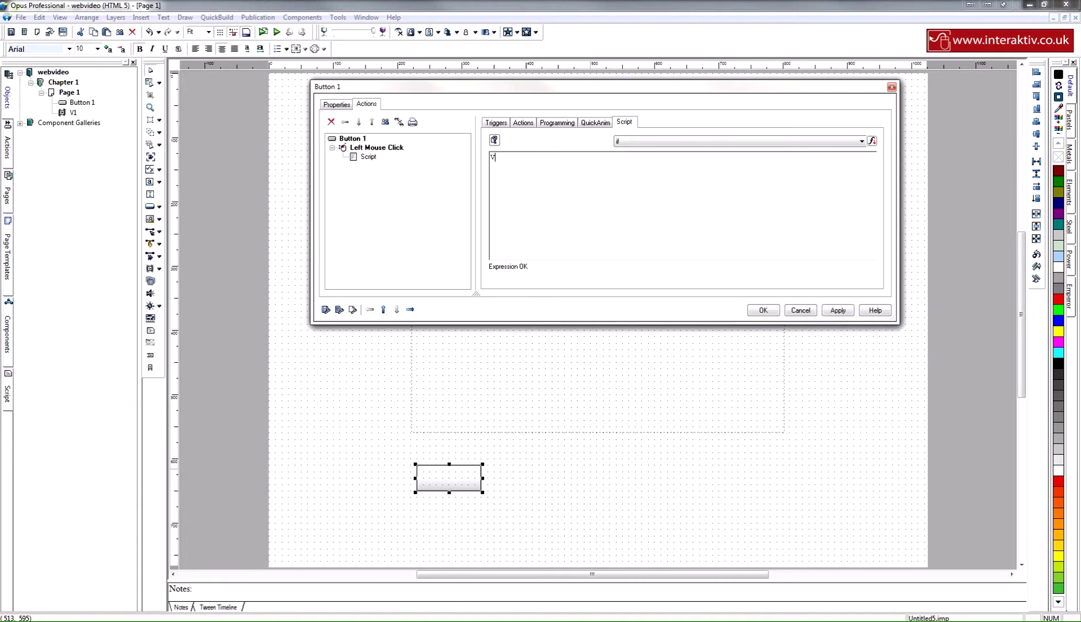
pyautogui.write('.')
pyautogui.write('vide')
pyautogui.write('oElement().')
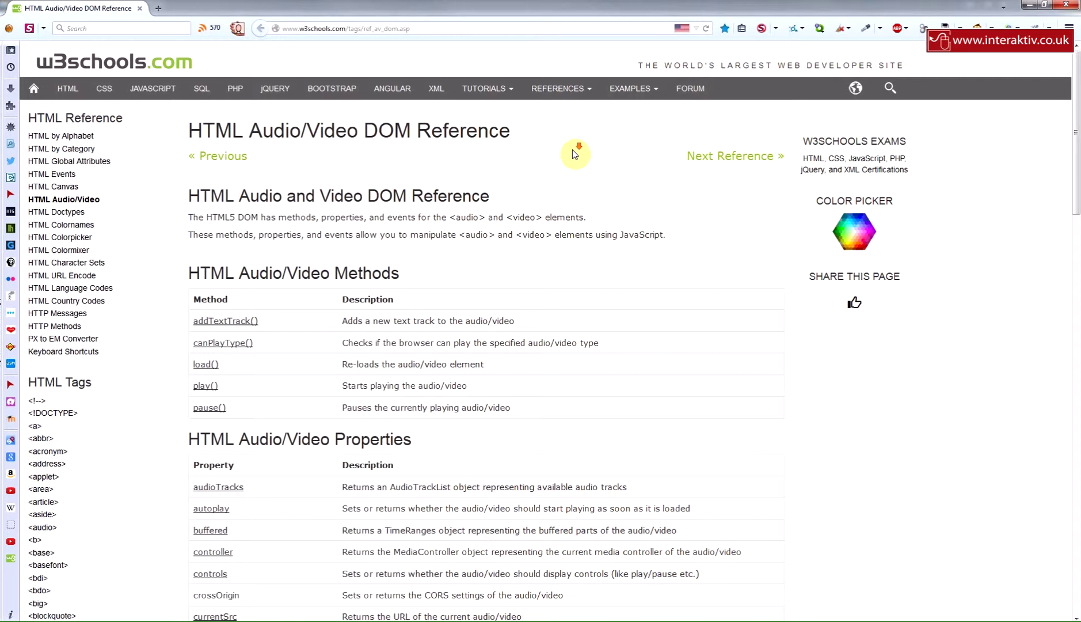
pyautogui.scroll(-5, 574, 153)
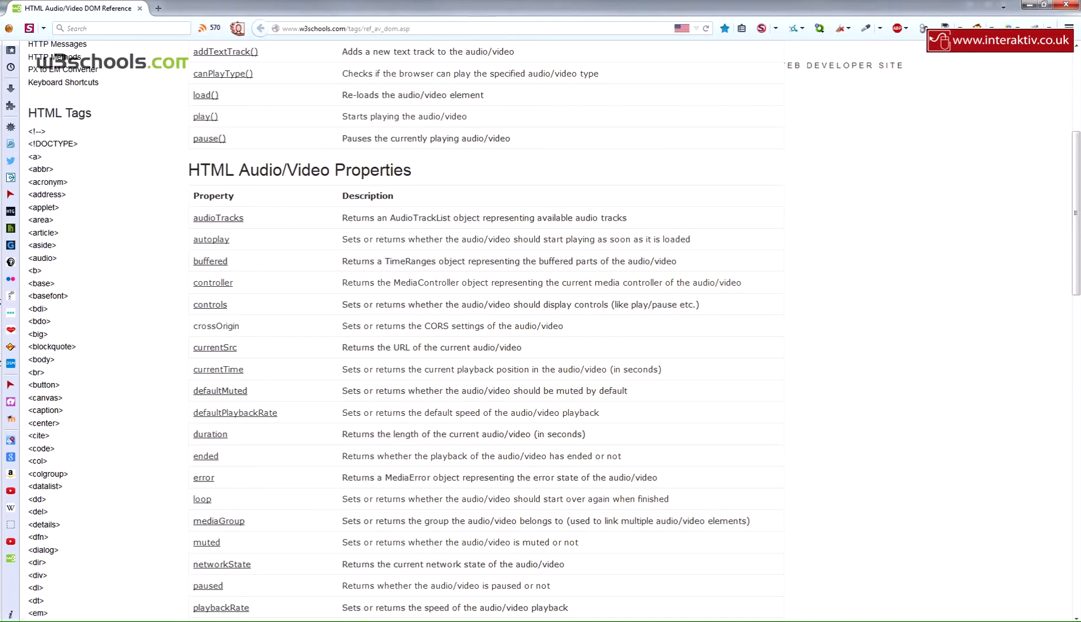
# Finish Button 1's script as V1.videoElement().play(); and close the actions dialog.
pyautogui.click(367, 606)
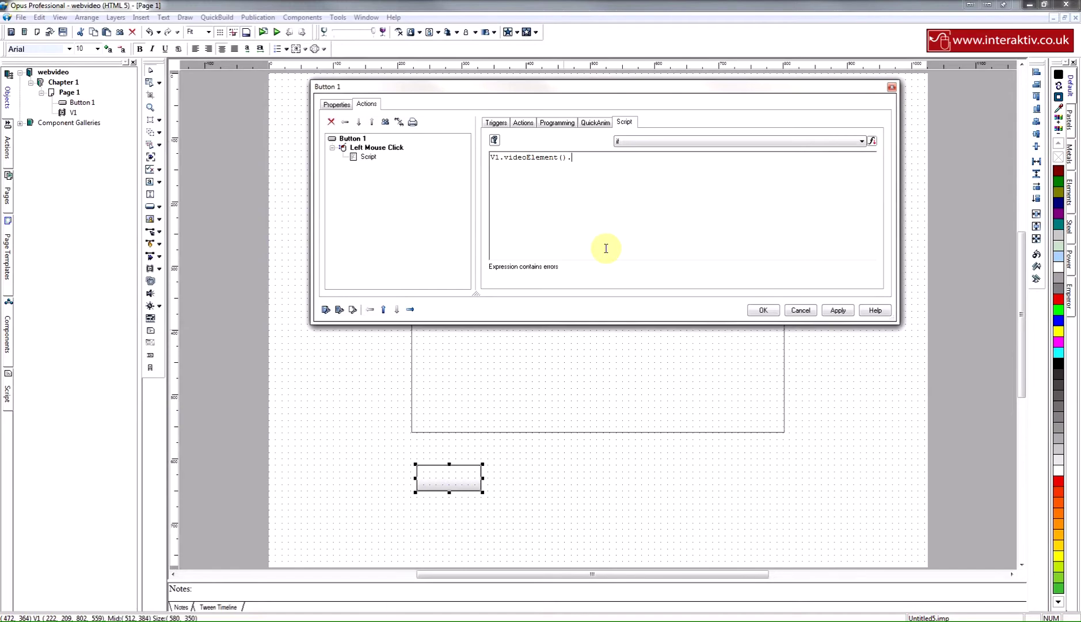
pyautogui.write('Play()')
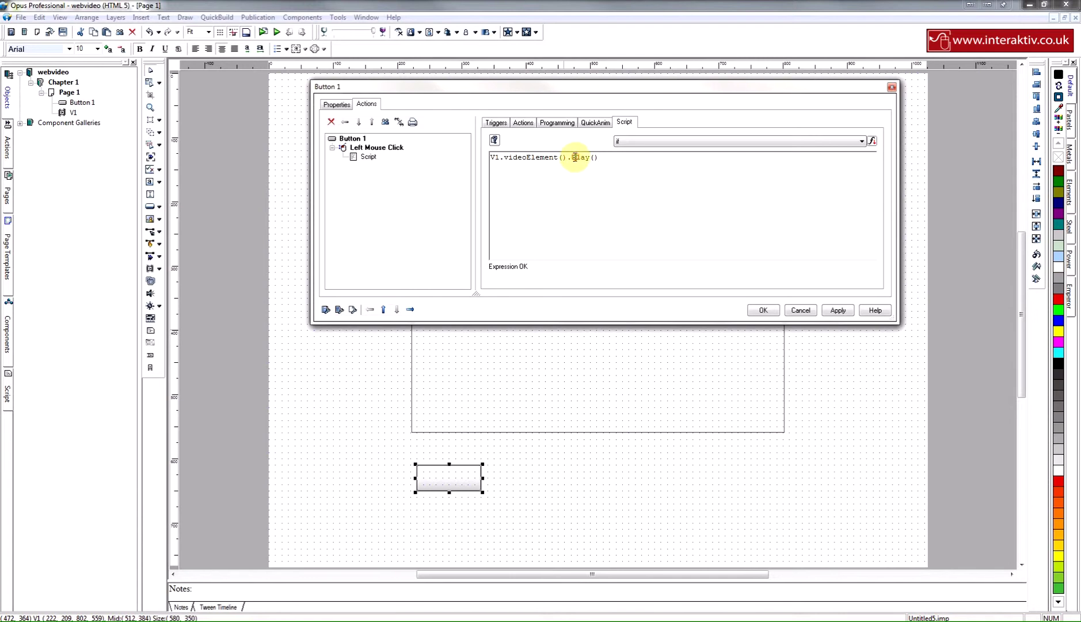
pyautogui.moveTo(576, 157); pyautogui.dragTo(572, 157)
pyautogui.write('p')
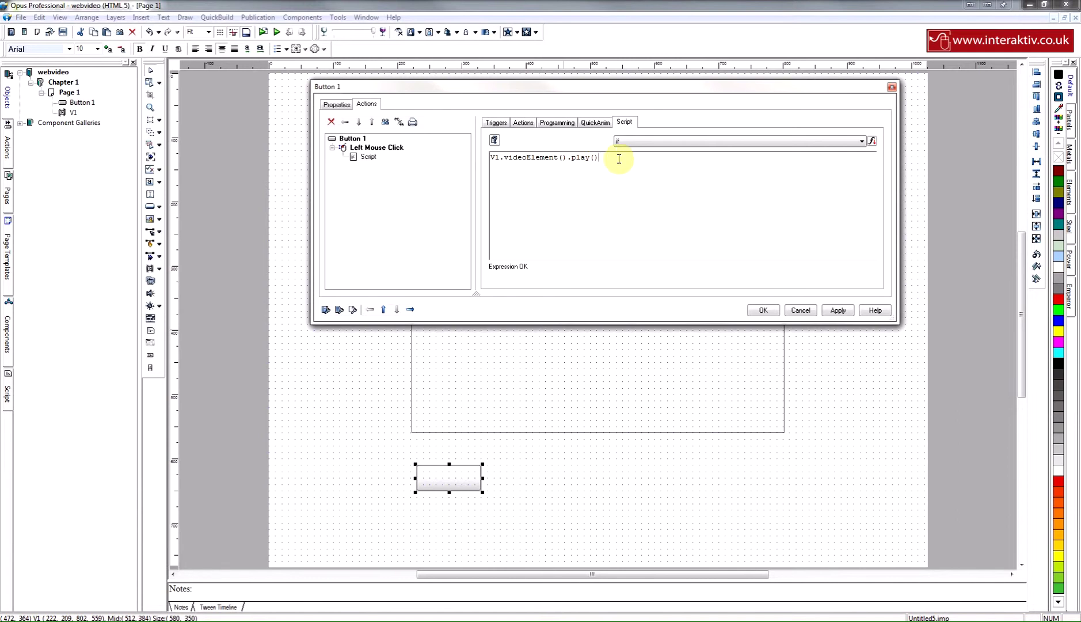
pyautogui.click(763, 309)
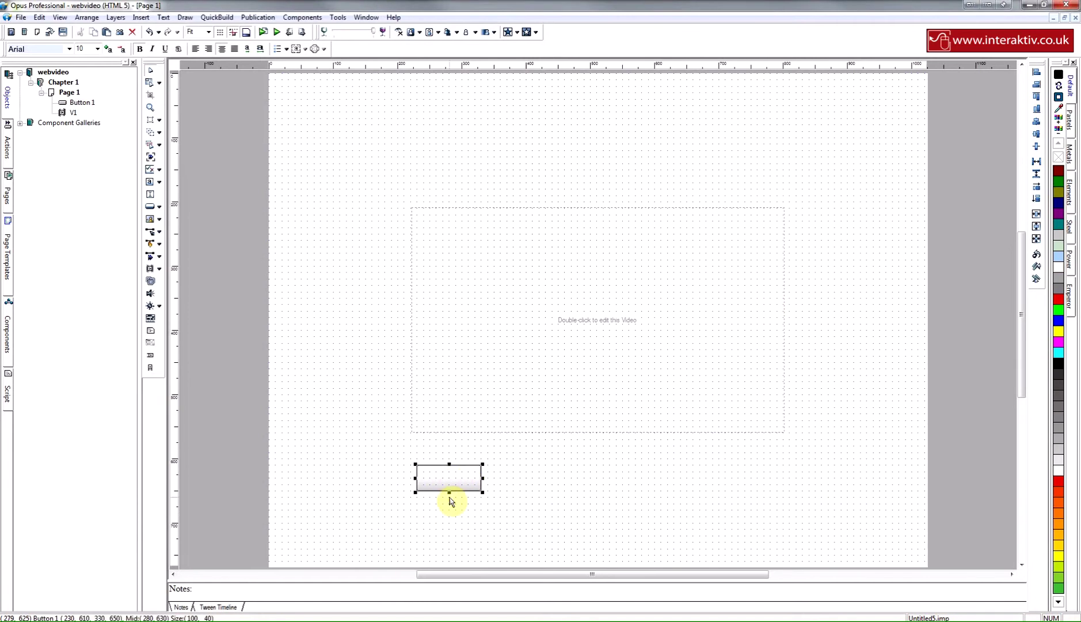
# Rename Button 1 to playBT in the Objects tree.
pyautogui.click(83, 101)
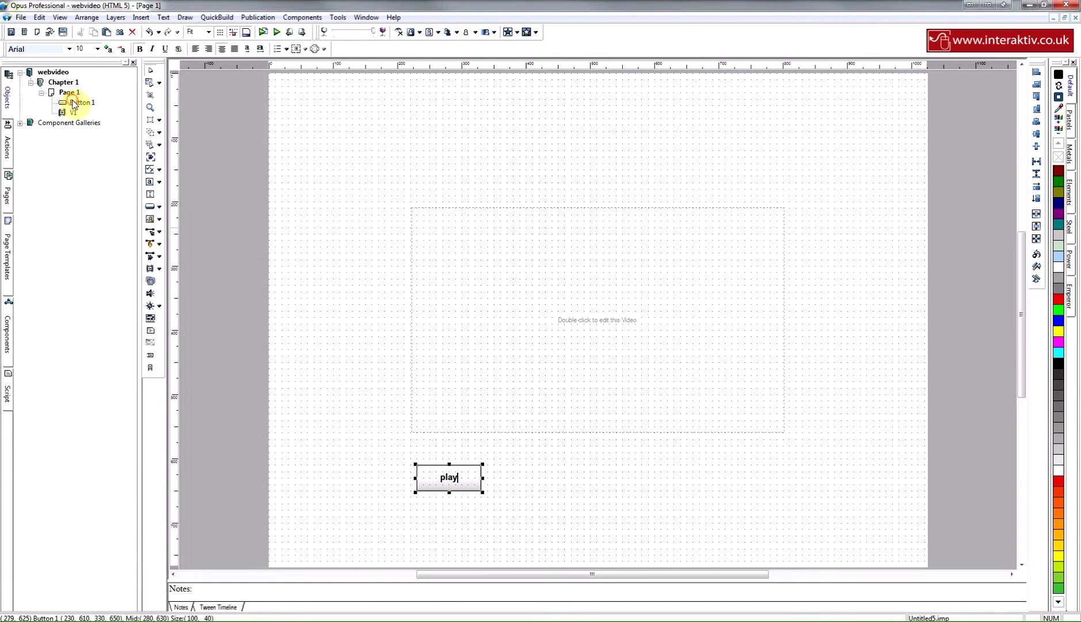
pyautogui.write('playBT')
pyautogui.press('Return')
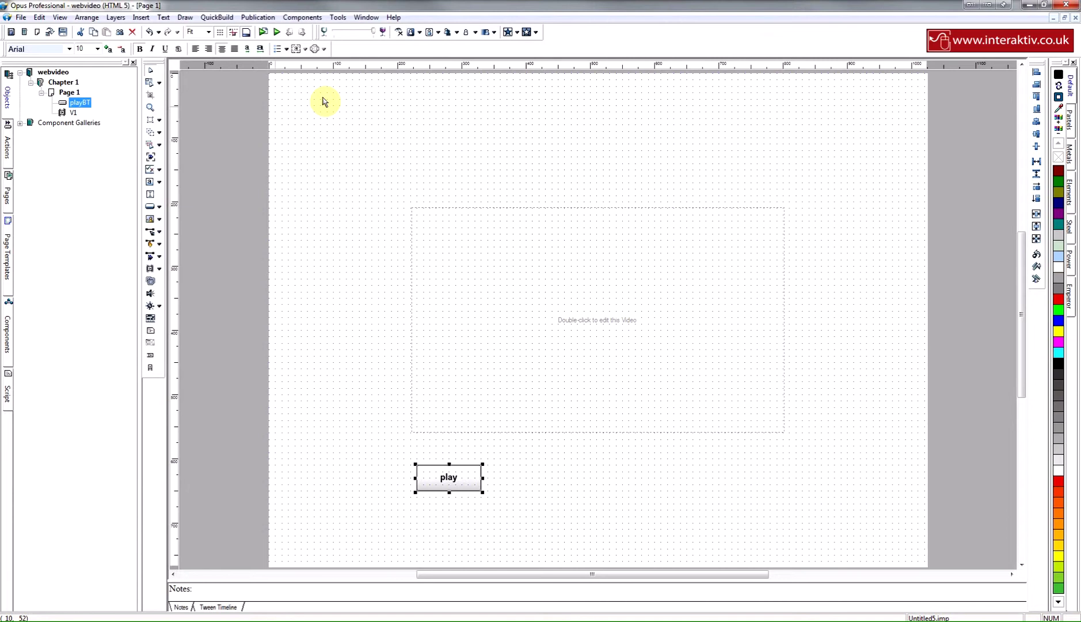
# Publish the page as HTML5 to the B:\webvideo folder and close the publishing log.
pyautogui.click(259, 17)
pyautogui.click(266, 30)
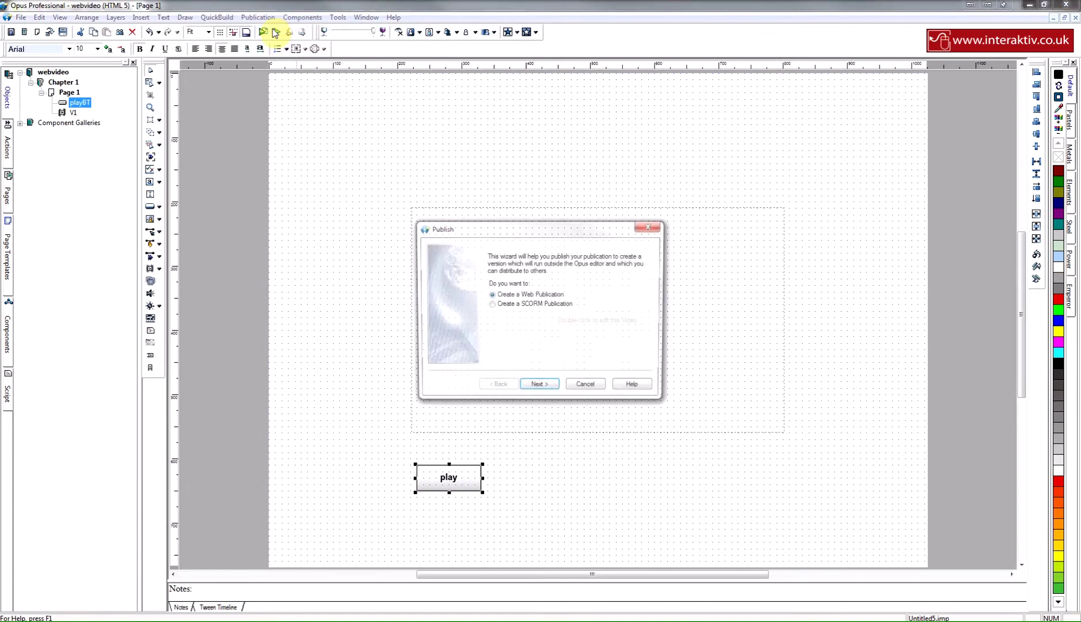
pyautogui.click(550, 389)
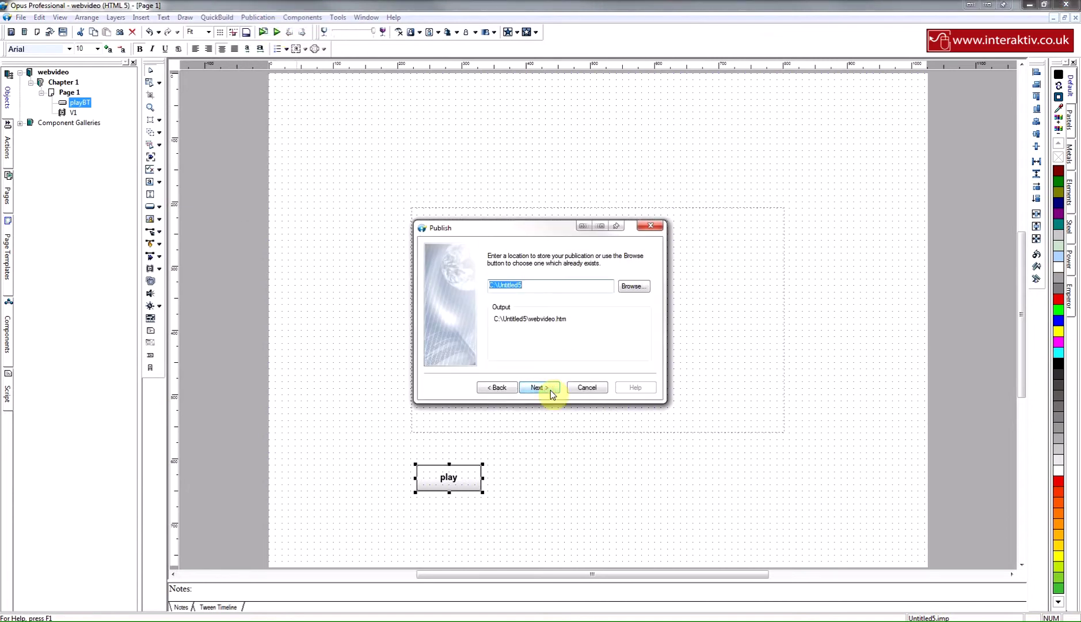
pyautogui.click(634, 286)
pyautogui.doubleClick(478, 318)
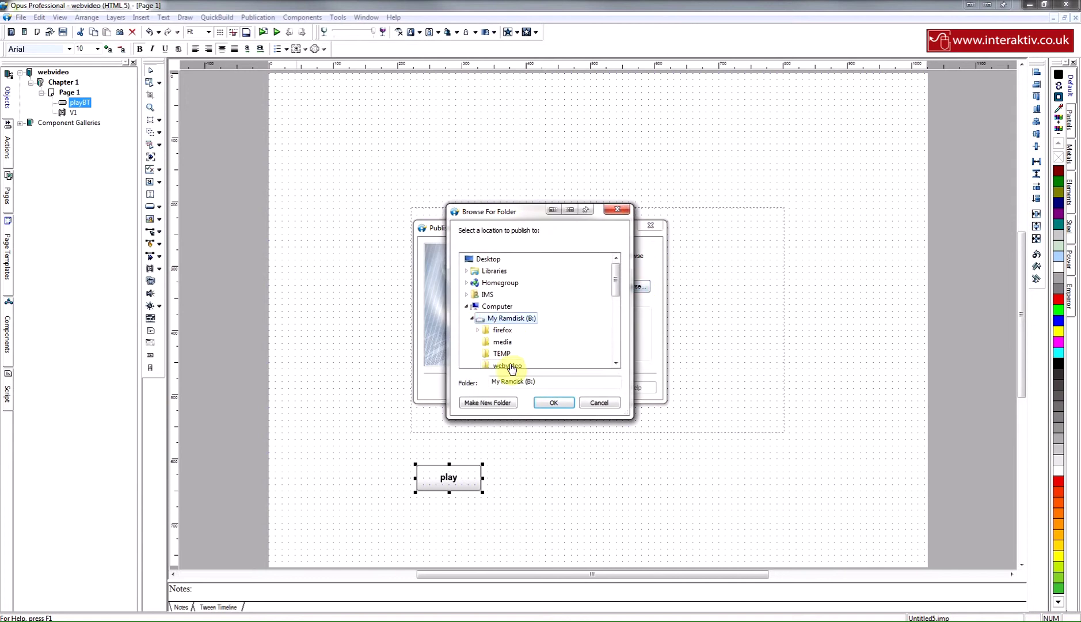
pyautogui.click(510, 365)
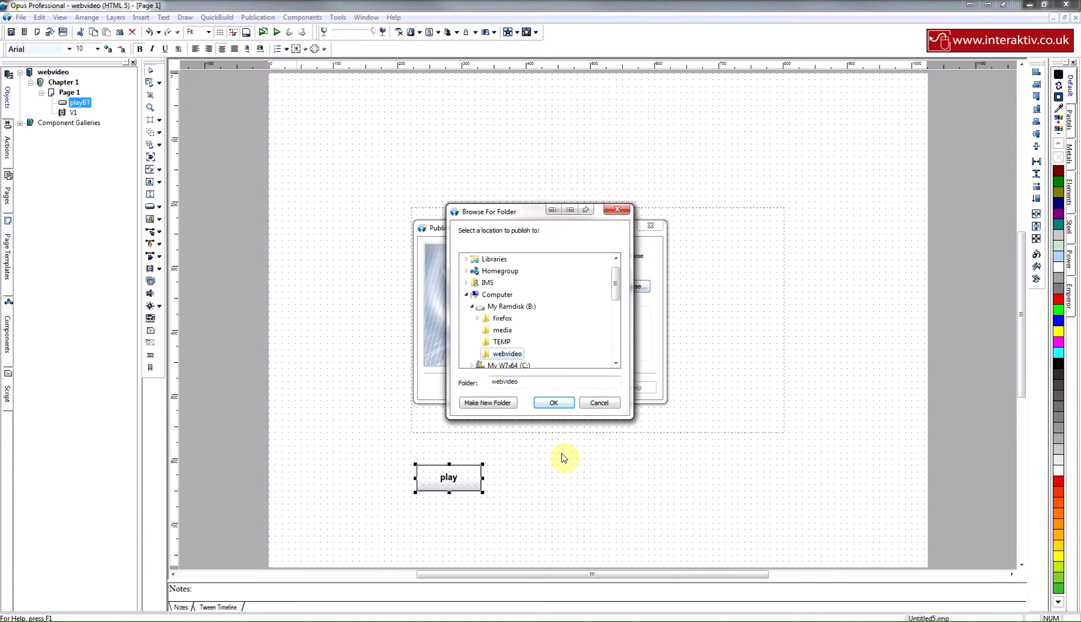
pyautogui.click(553, 404)
pyautogui.click(549, 387)
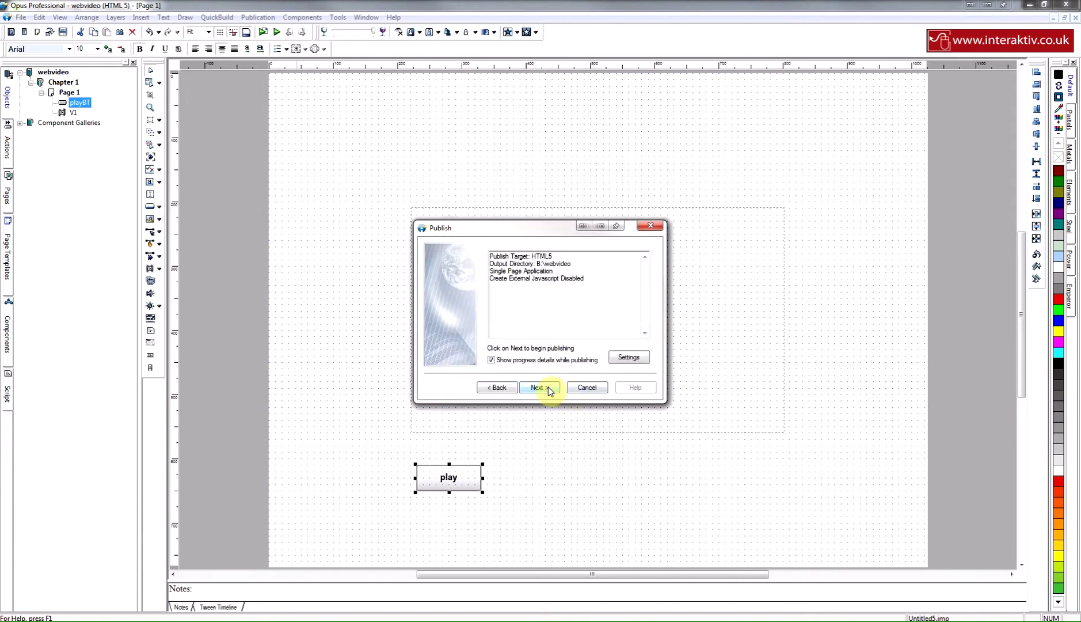
pyautogui.click(549, 386)
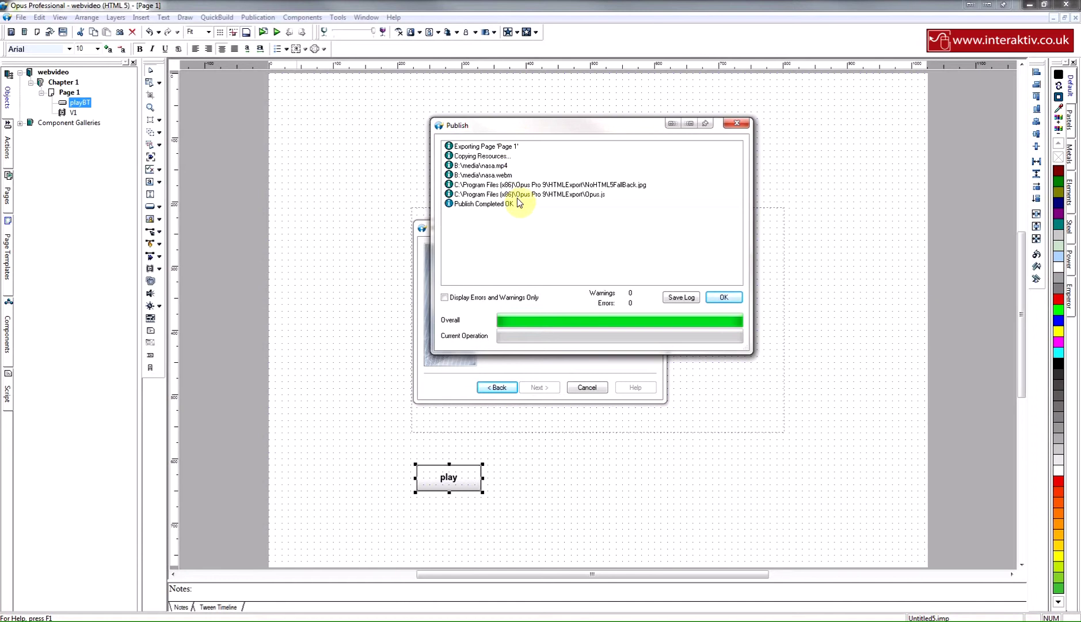
pyautogui.click(726, 297)
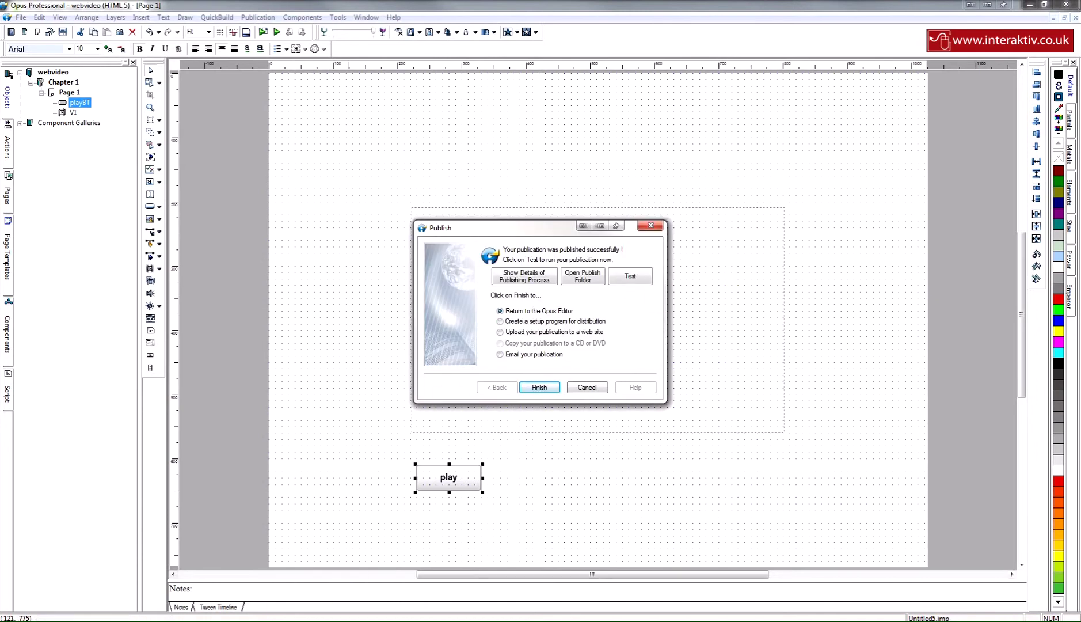
# Open the published webvideo.htm from the webvideo output folder in Firefox.
pyautogui.click(271, 620)
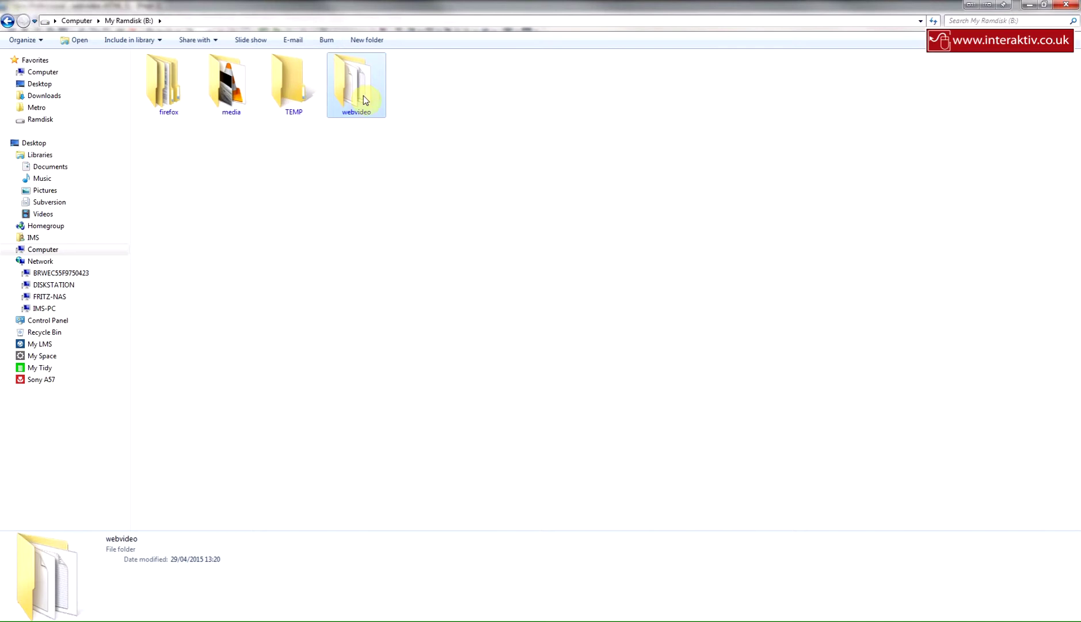
pyautogui.doubleClick(364, 97)
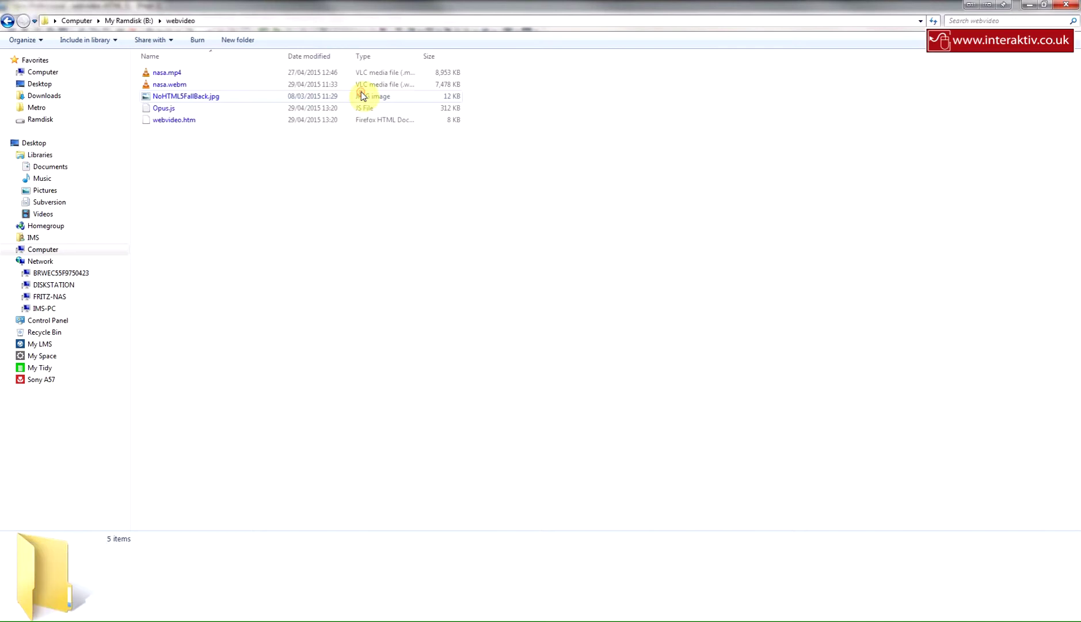
pyautogui.click(168, 108)
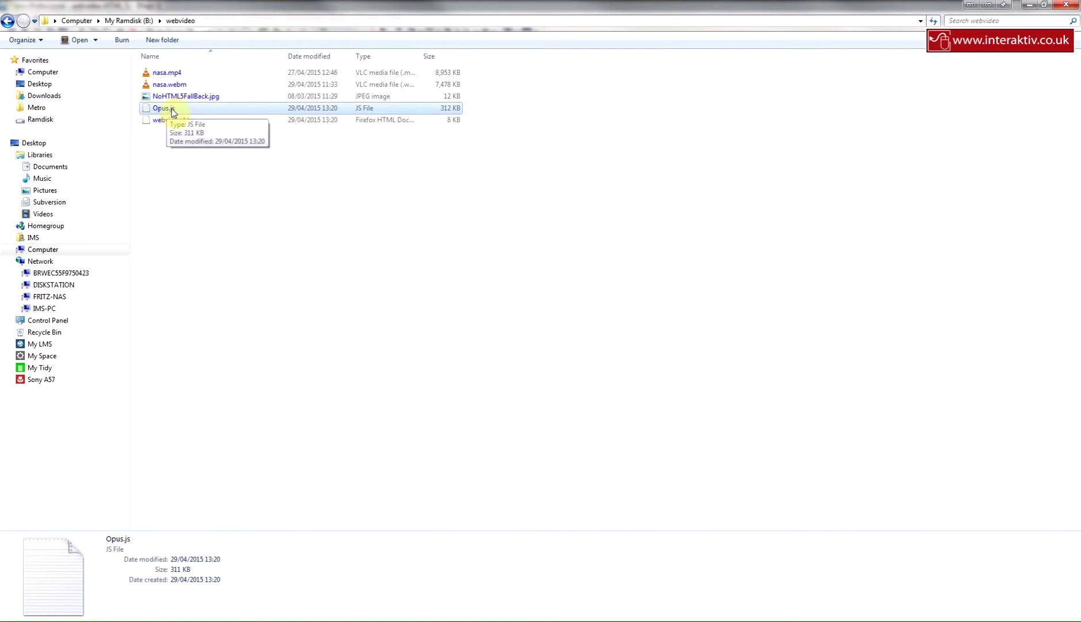
pyautogui.click(182, 122)
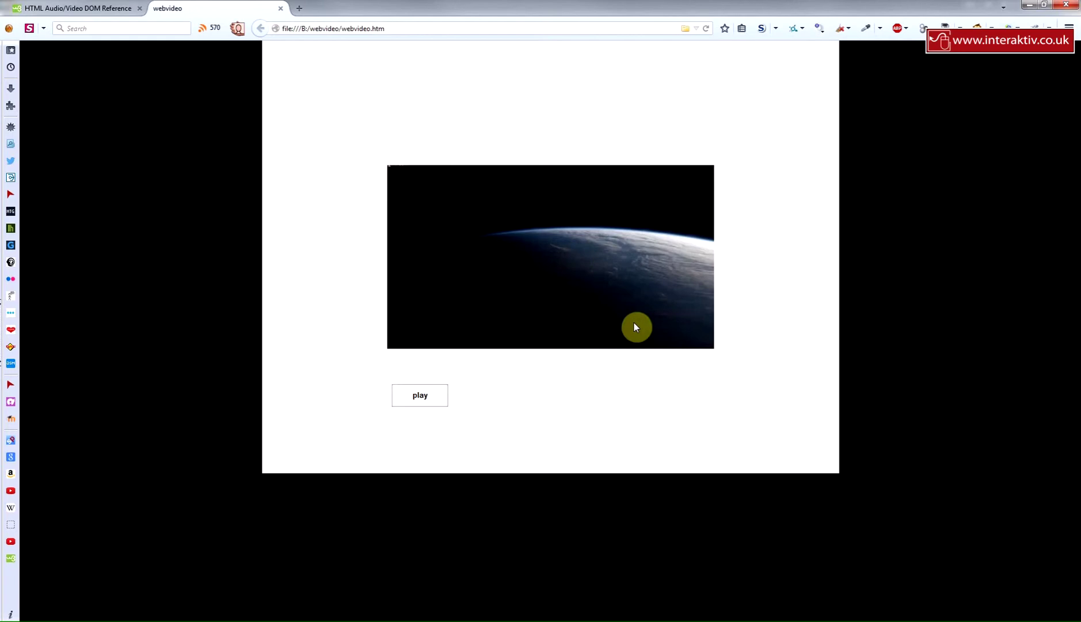
# Test that the play button starts the video, then close the webvideo tab.
pyautogui.click(431, 404)
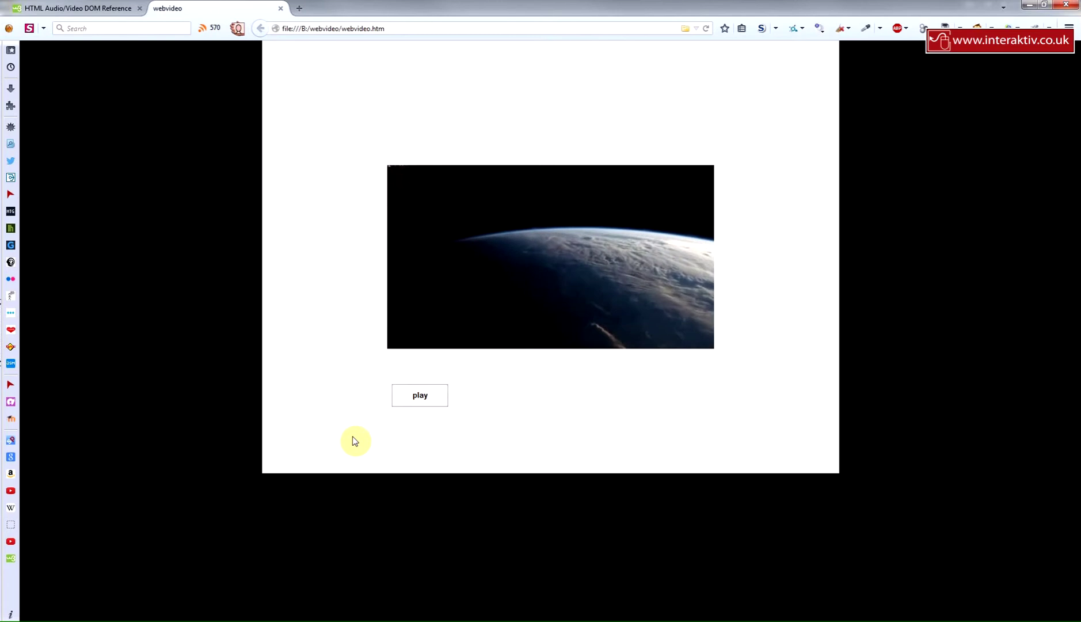
pyautogui.click(281, 9)
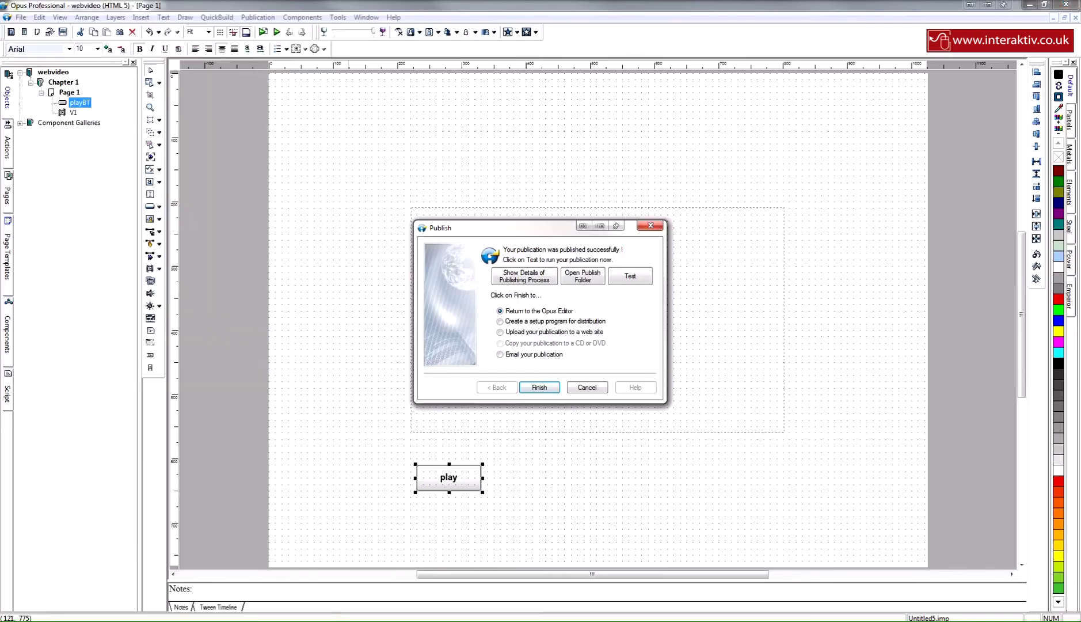
# Close the publish wizard, duplicate the play button, and place the copy to its right.
pyautogui.click(542, 390)
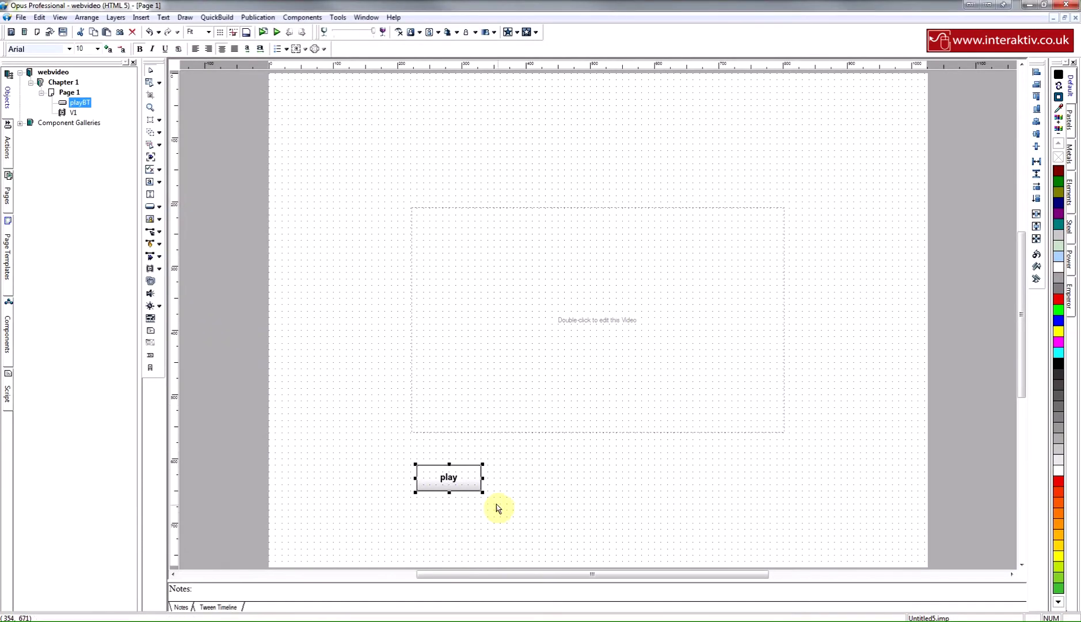
pyautogui.click(470, 478)
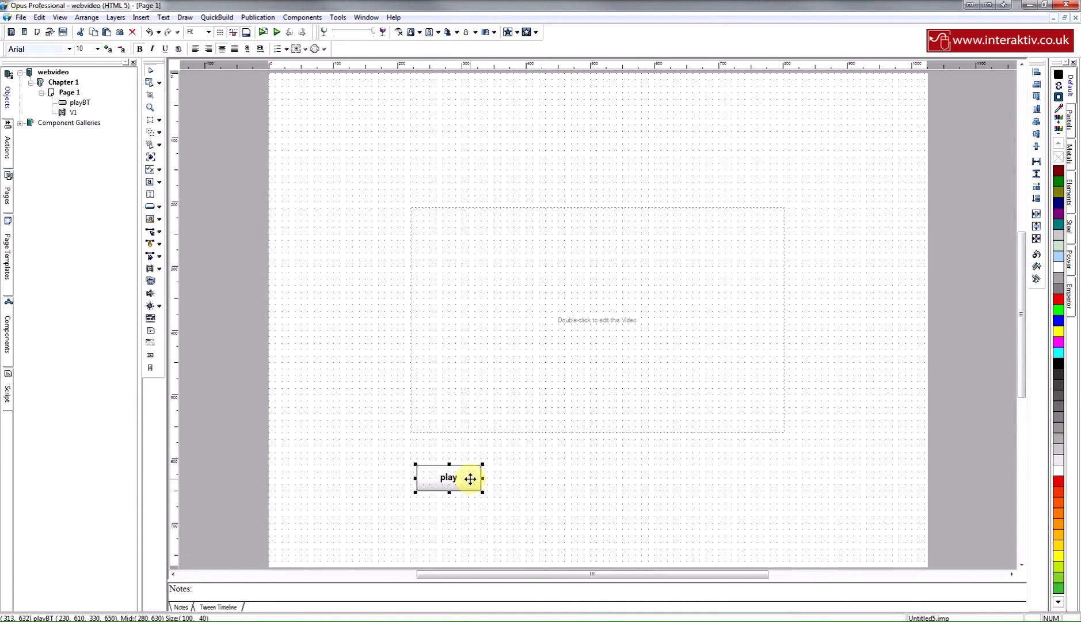
pyautogui.hotkey('ctrl', 'd')
pyautogui.moveTo(471, 486); pyautogui.dragTo(542, 481)
# Change the copied button's label text from 'play' to 'pause'.
pyautogui.doubleClick(542, 480)
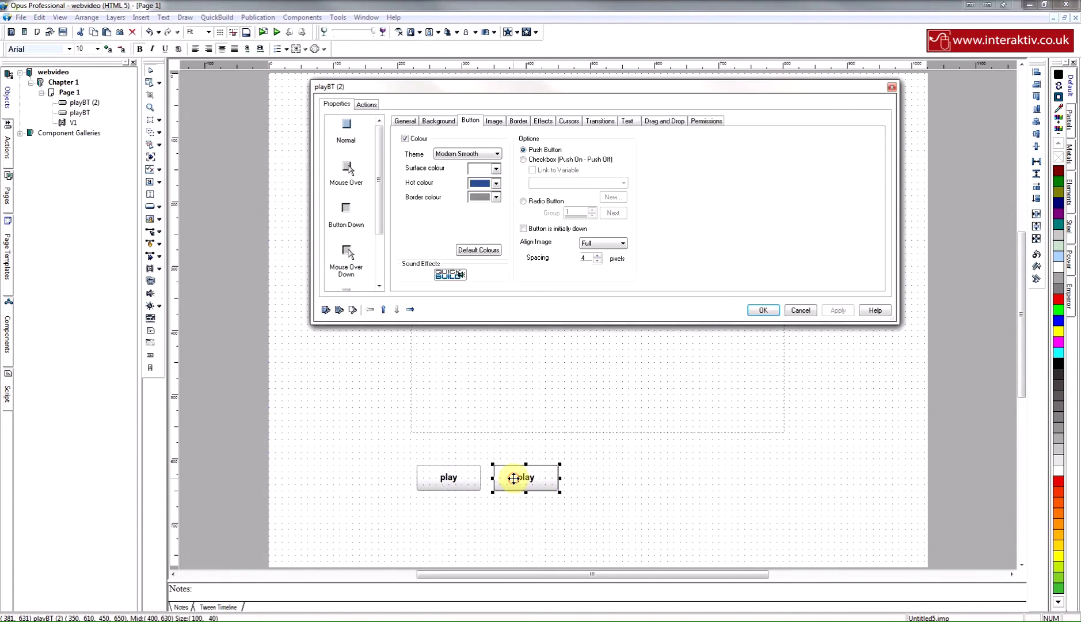
pyautogui.click(800, 310)
pyautogui.click(540, 479)
pyautogui.moveTo(541, 482); pyautogui.dragTo(516, 478)
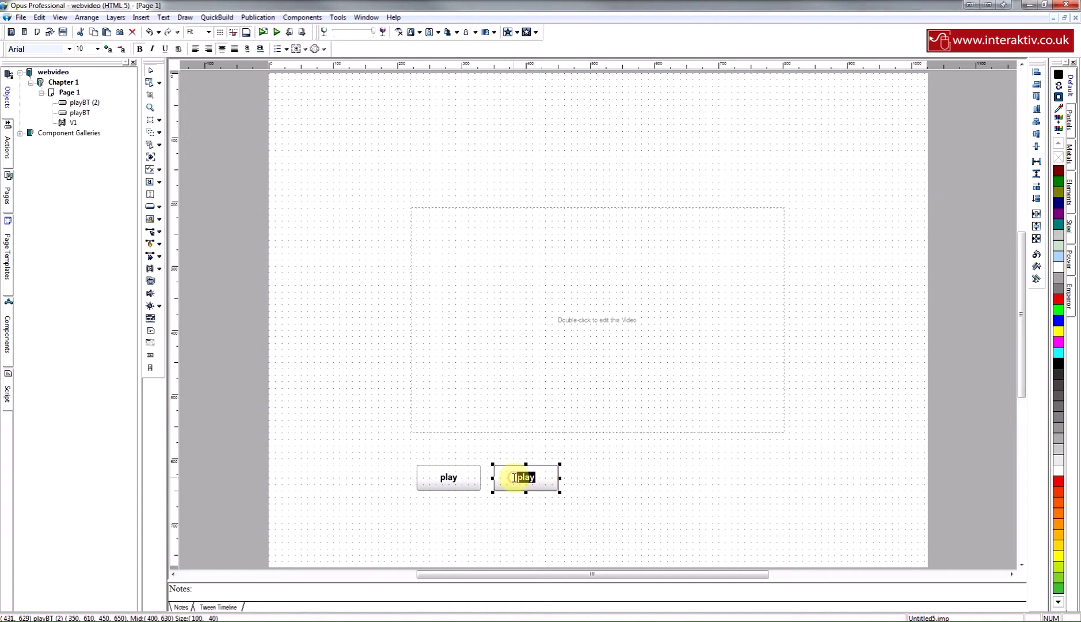
pyautogui.write('p')
pyautogui.click(599, 476)
# Rename the copy from playBT (2) to pauseBT in the Objects tree.
pyautogui.click(553, 482)
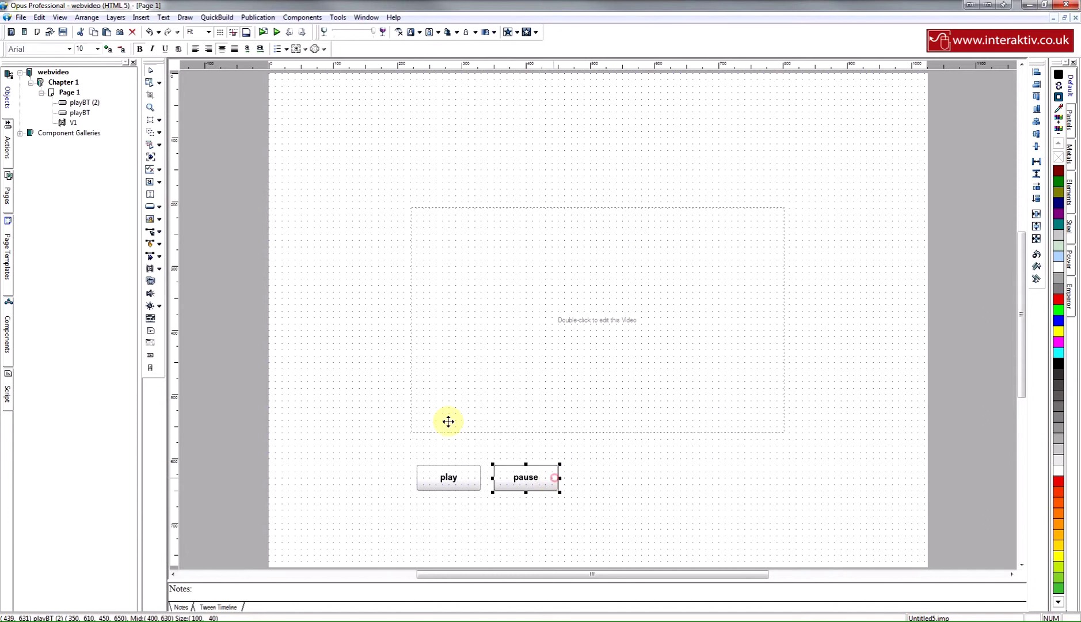
pyautogui.click(80, 101)
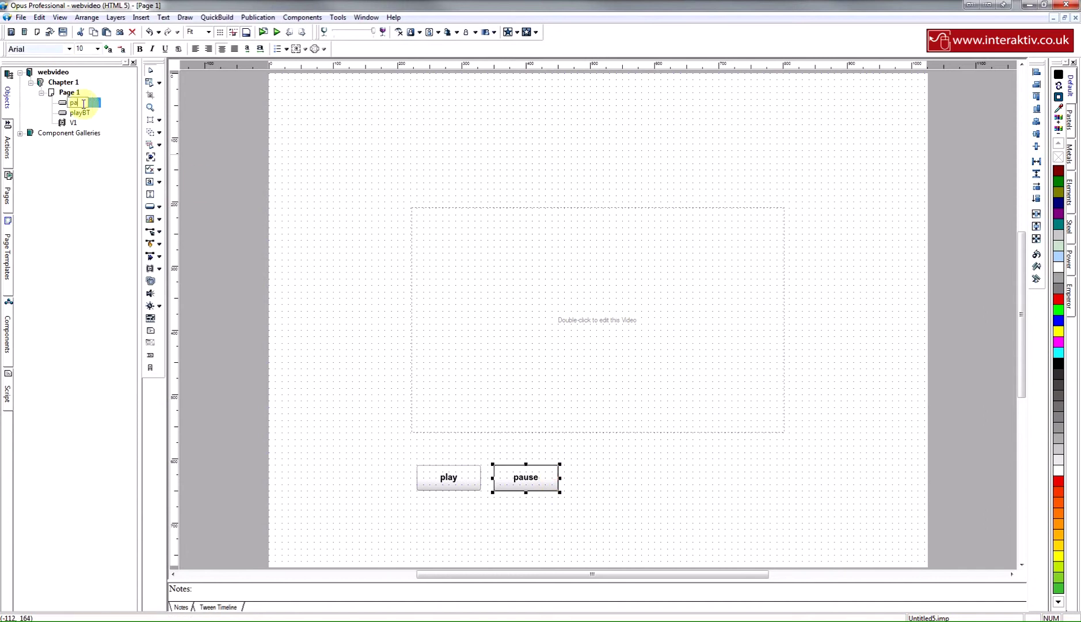
pyautogui.press('Return')
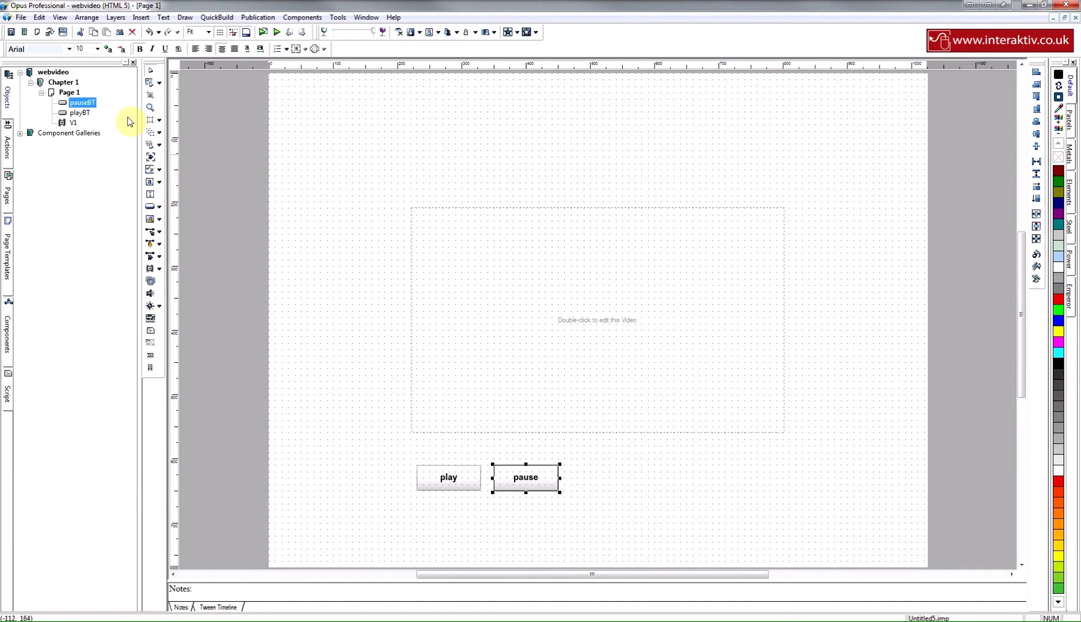
# Set the pause button's click script to V1.videoElement().pause(); and apply it.
pyautogui.rightClick(538, 482)
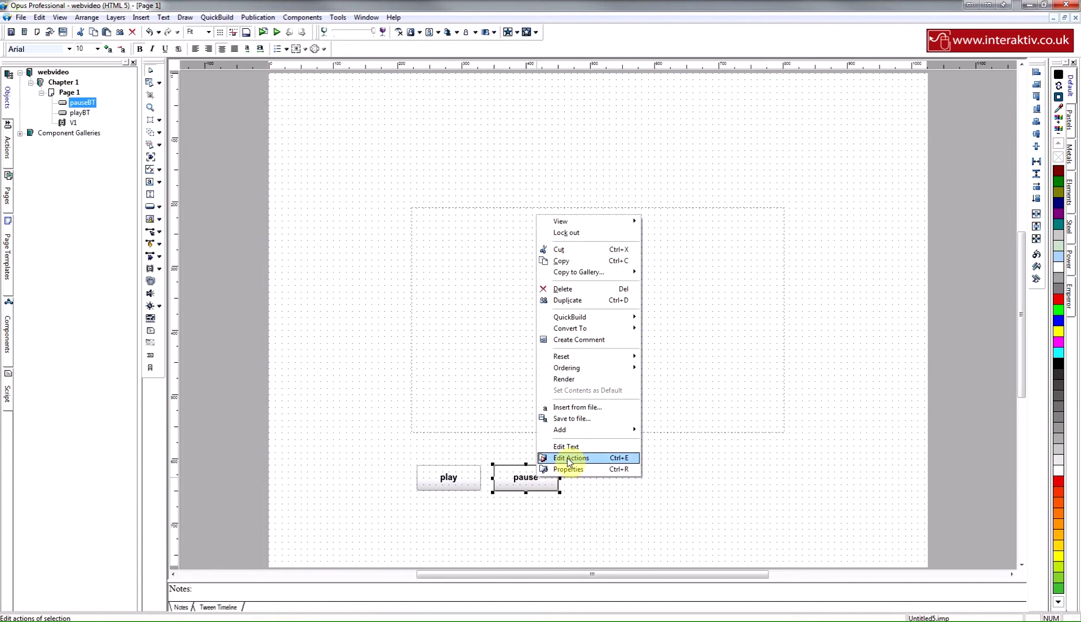
pyautogui.click(571, 458)
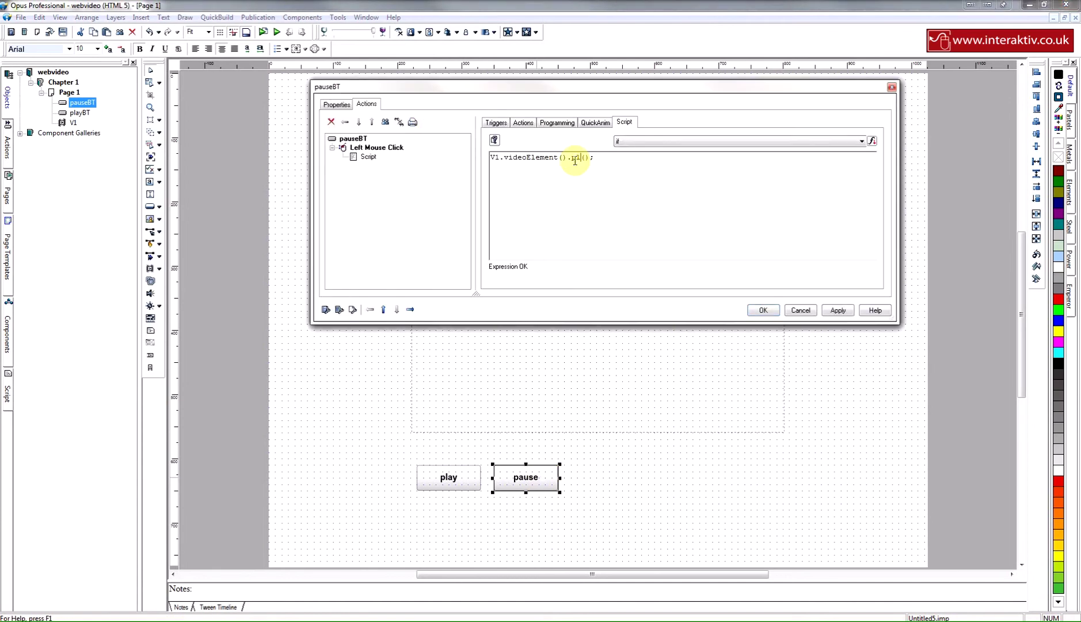
pyautogui.write('ause')
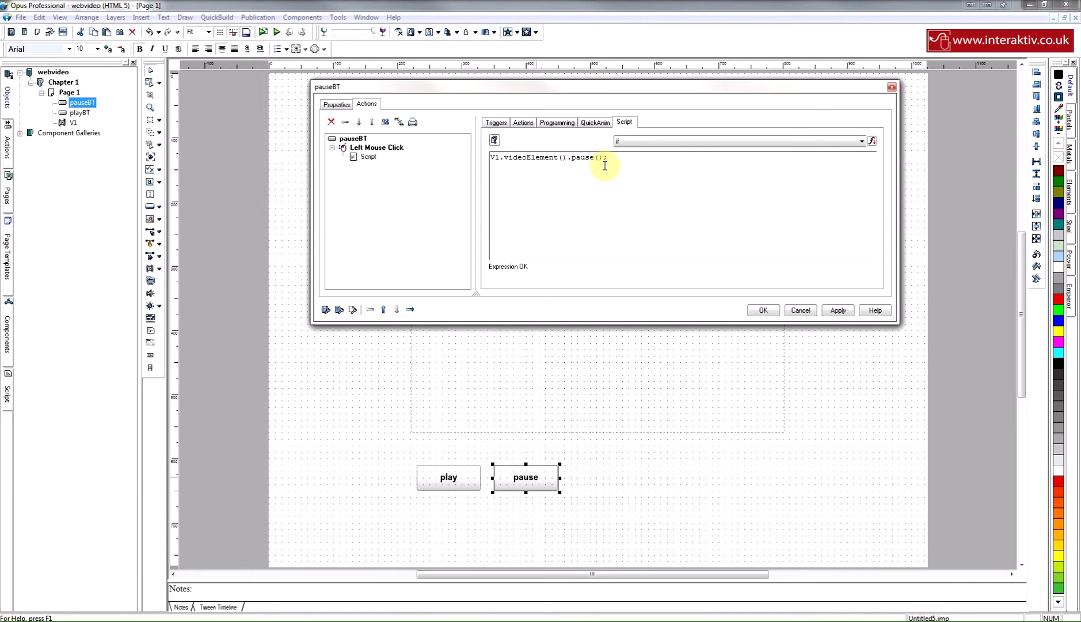
pyautogui.click(837, 309)
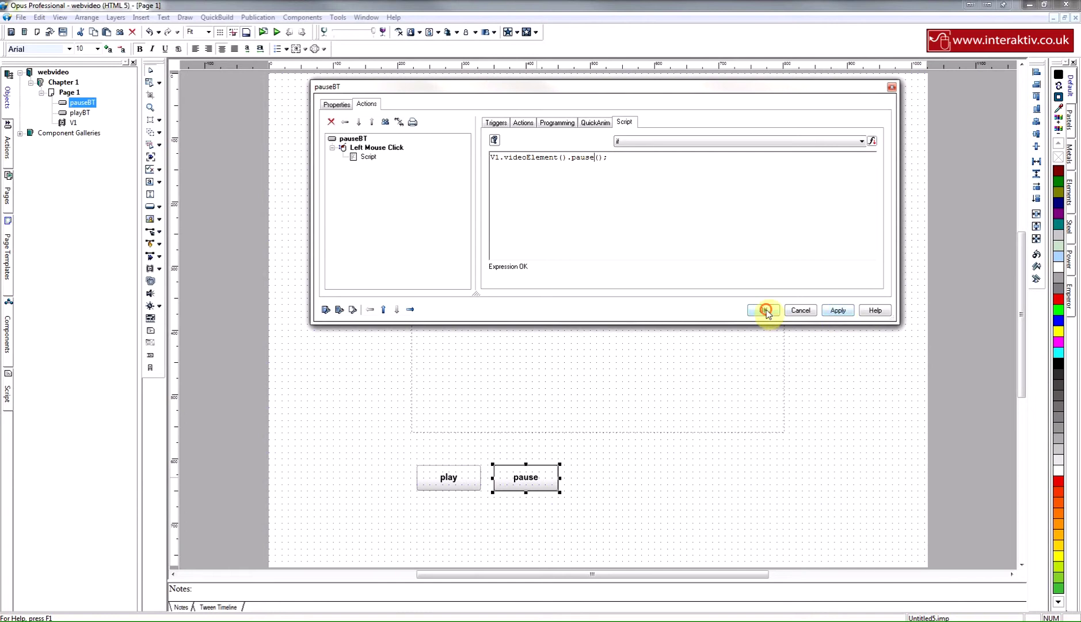
pyautogui.click(766, 310)
pyautogui.click(593, 514)
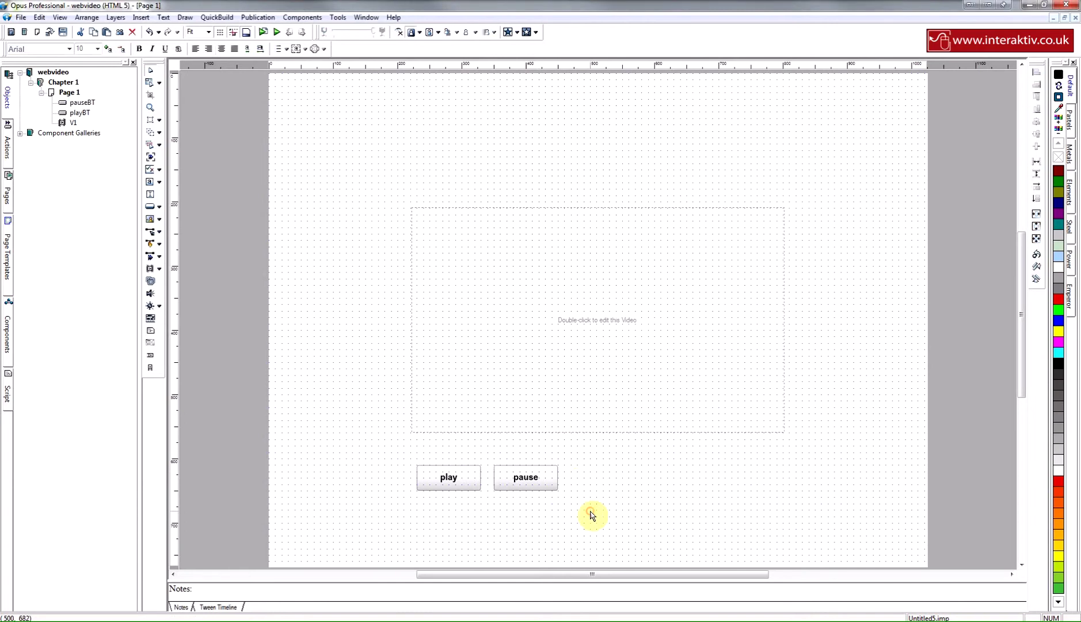
# Publish the project as the HTML5 page webvideo.htm in the webvideo folder.
pyautogui.click(258, 17)
pyautogui.moveTo(302, 18)
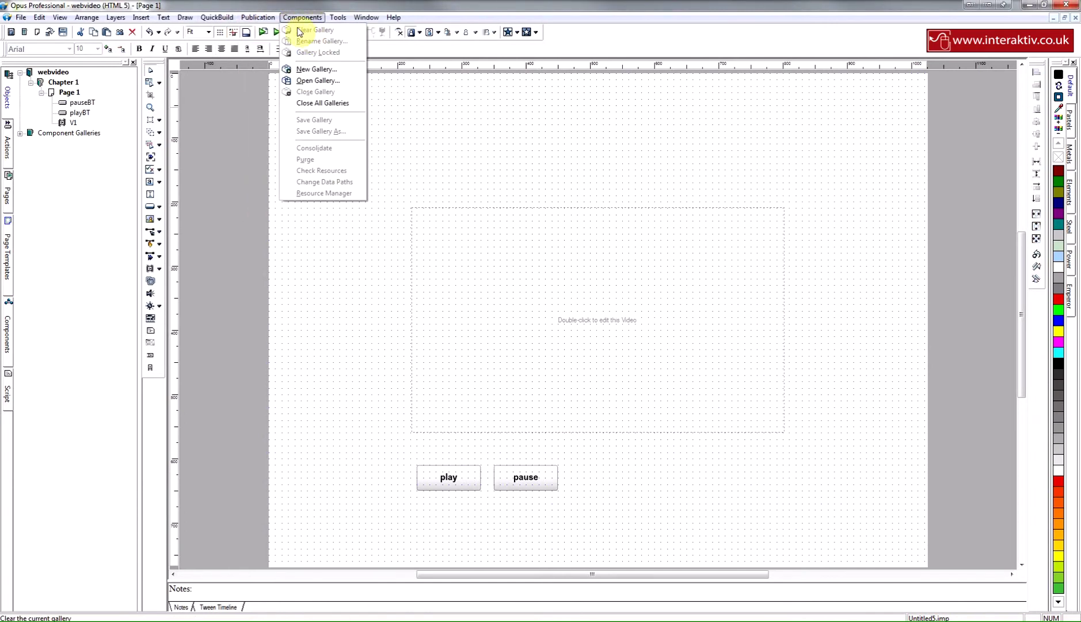
pyautogui.moveTo(258, 17)
pyautogui.click(301, 40)
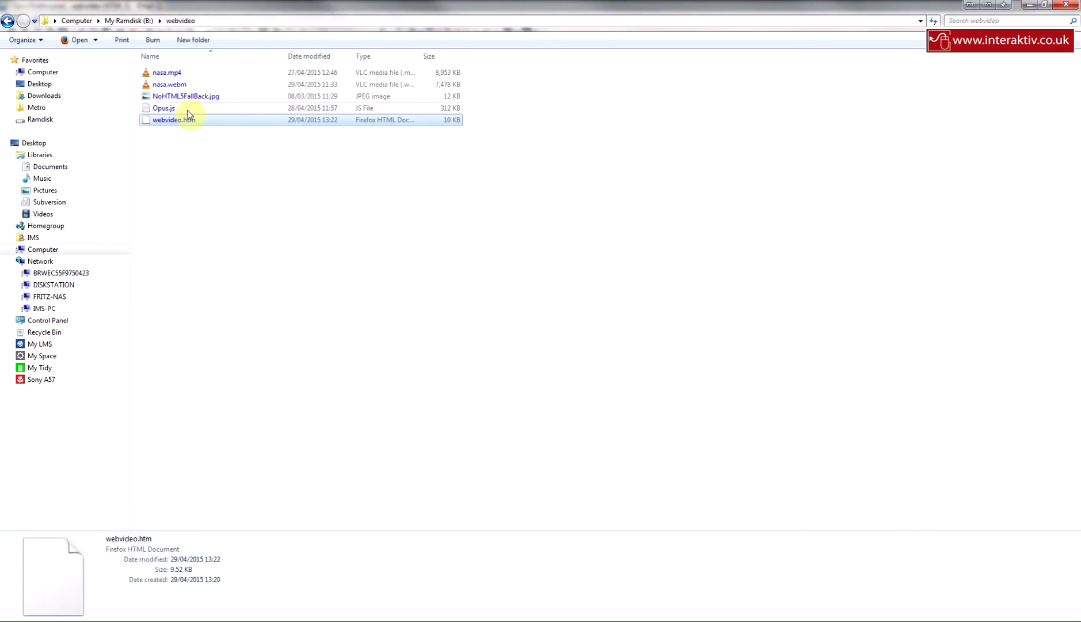
# Open webvideo.htm in Firefox, test play and pause twice, then switch to the Audio/Video DOM reference tab.
pyautogui.doubleClick(184, 120)
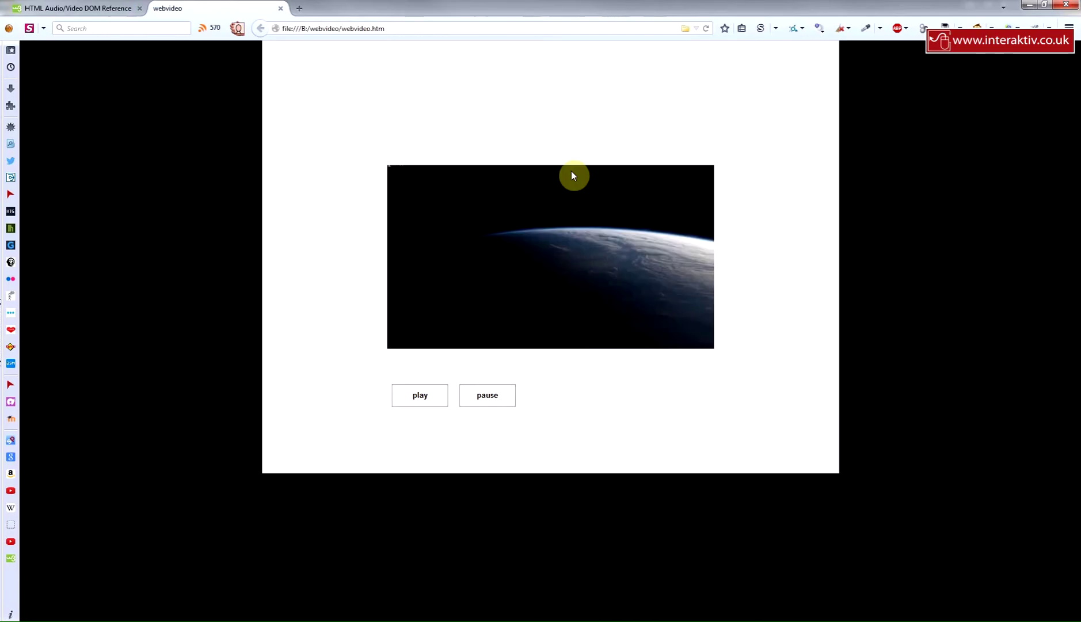
pyautogui.click(429, 396)
pyautogui.click(483, 396)
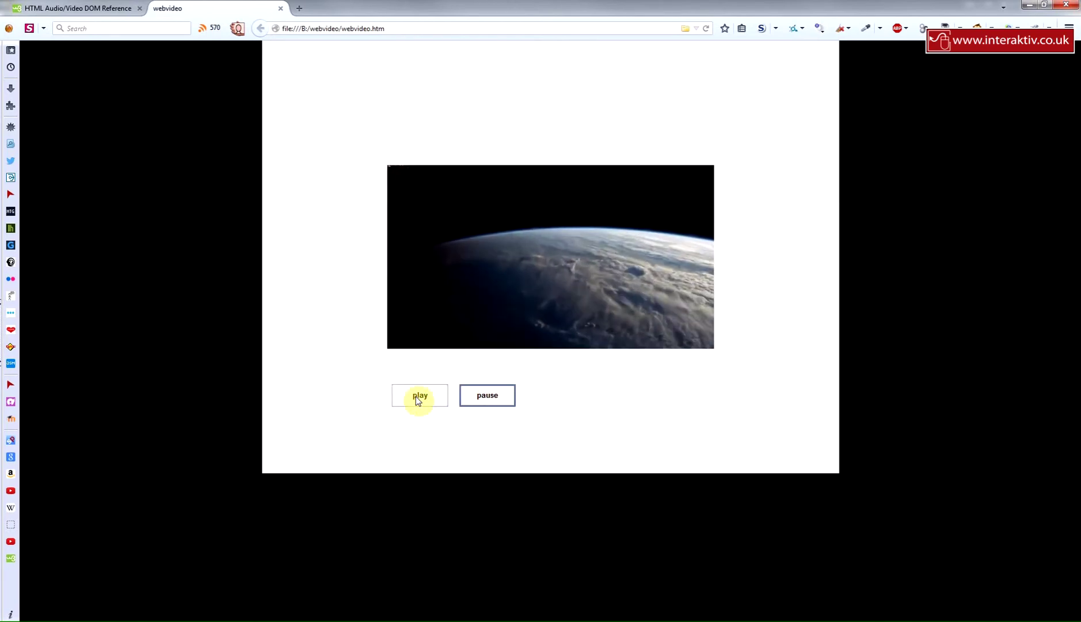
pyautogui.click(418, 399)
pyautogui.click(501, 397)
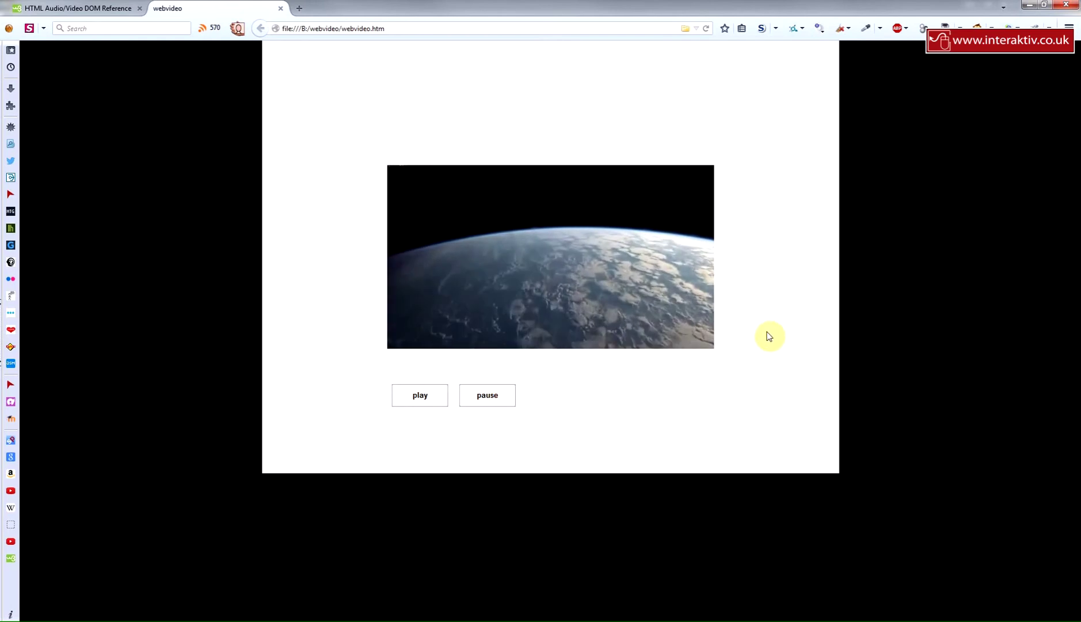
pyautogui.click(104, 9)
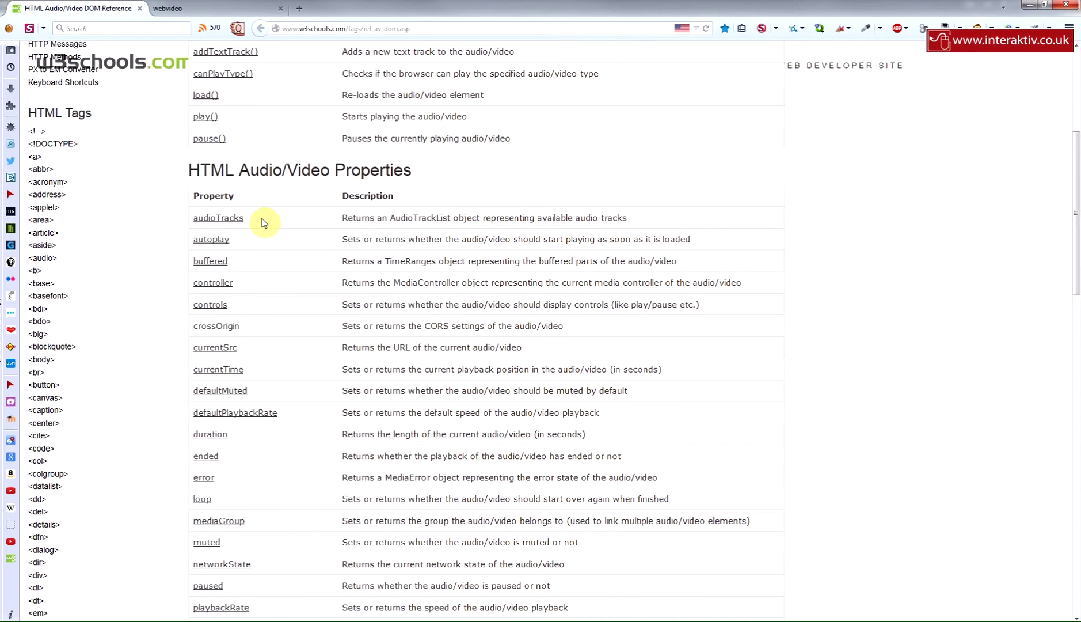
pyautogui.scroll(-3, 254, 297)
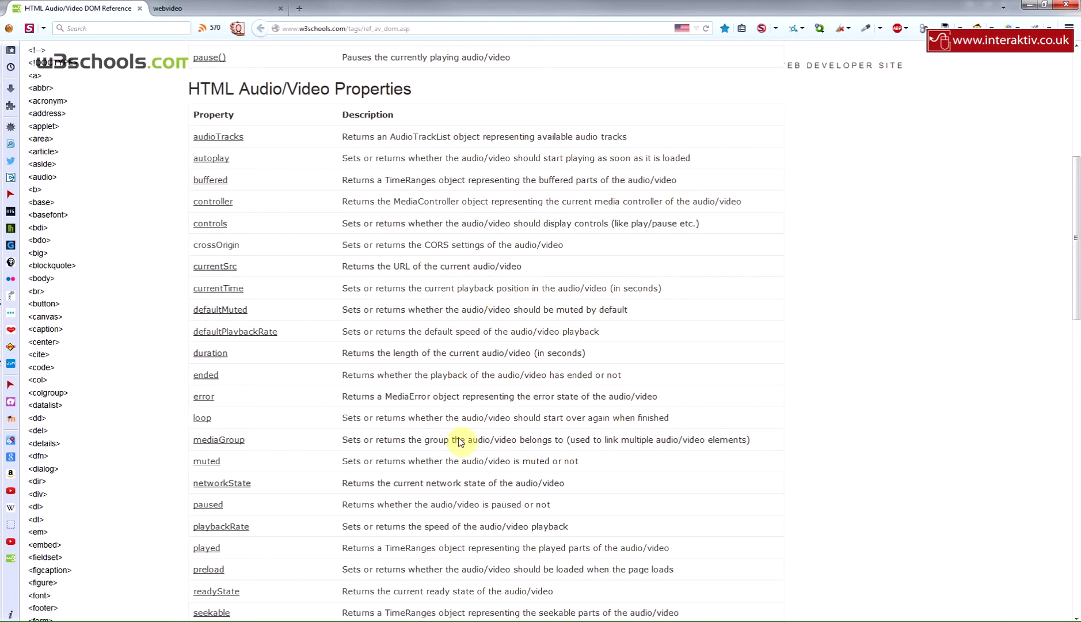
pyautogui.moveTo(340, 620)
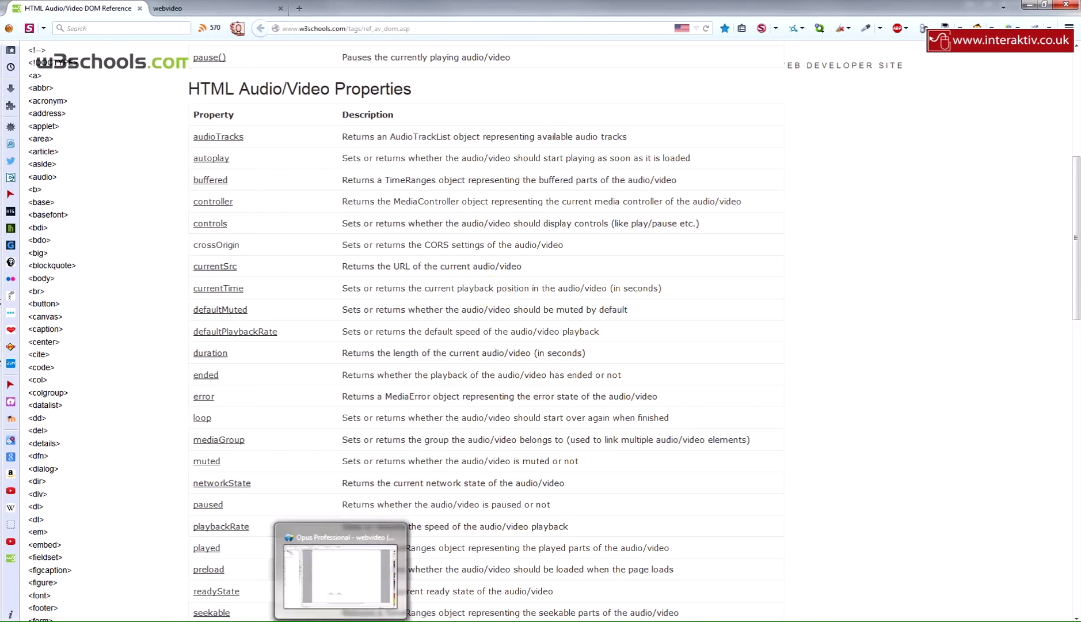
# Back in Opus, draw a text box above the video reading 'Time: '.
pyautogui.click(340, 573)
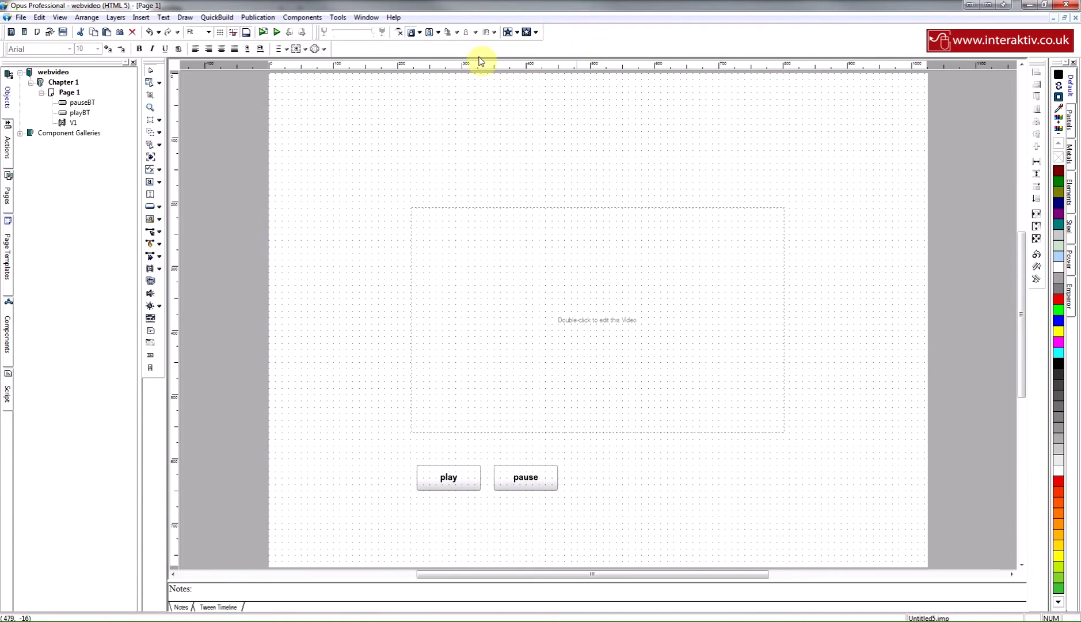
pyautogui.click(150, 183)
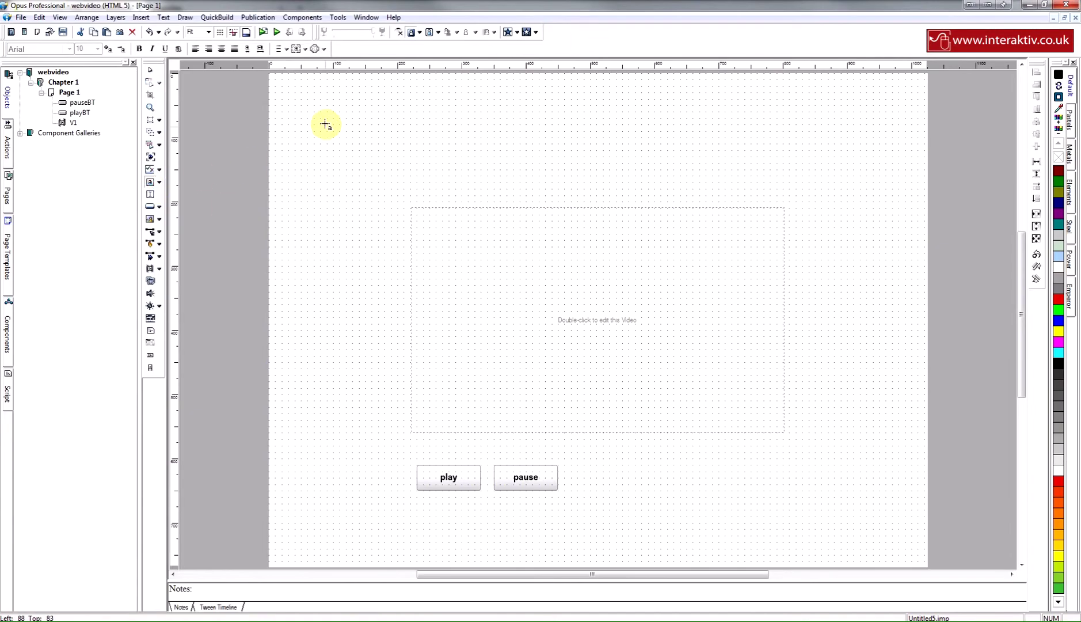
pyautogui.moveTo(321, 118)
pyautogui.mouseDown()
pyautogui.moveTo(324, 138)
pyautogui.moveTo(624, 164)
pyautogui.mouseUp()
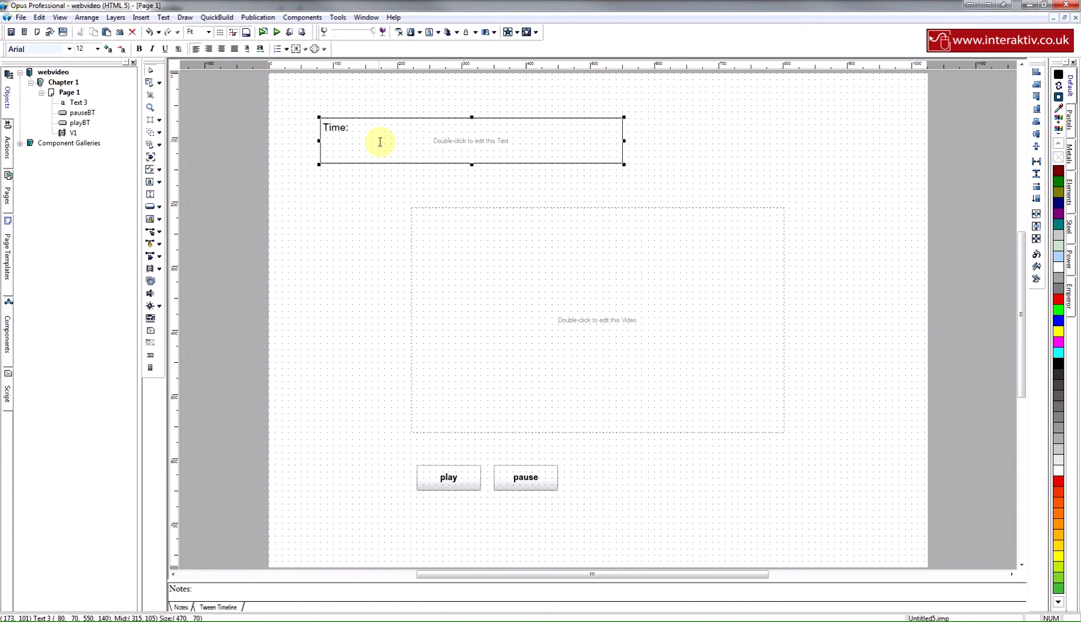
pyautogui.click(379, 125)
# Create a numeric page variable myTime, insert it after 'Time:', and shorten the text box.
pyautogui.rightClick(380, 126)
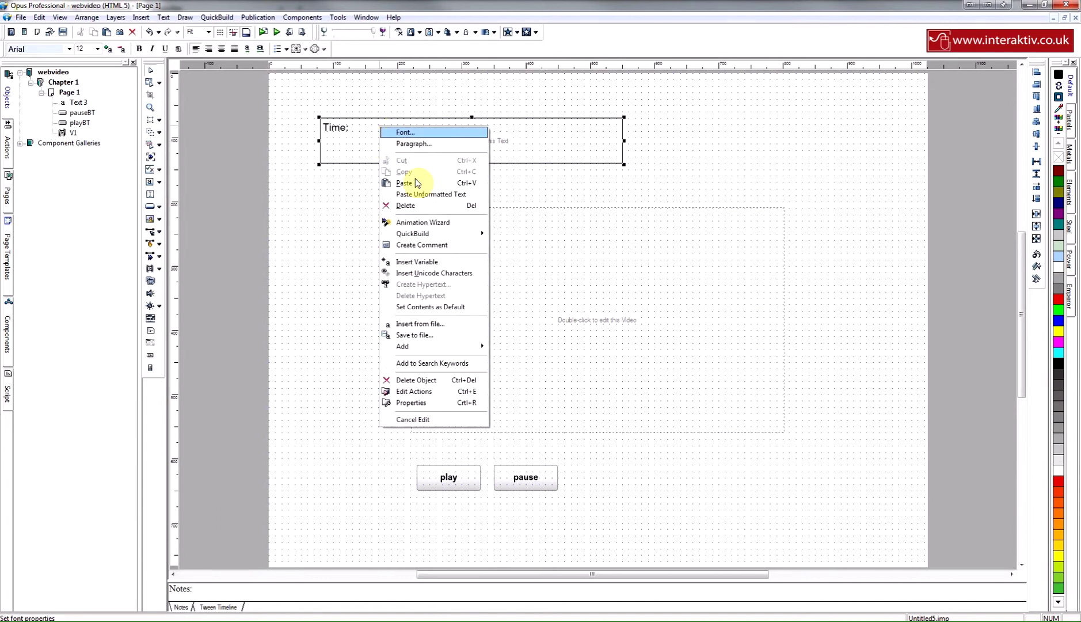
pyautogui.click(432, 262)
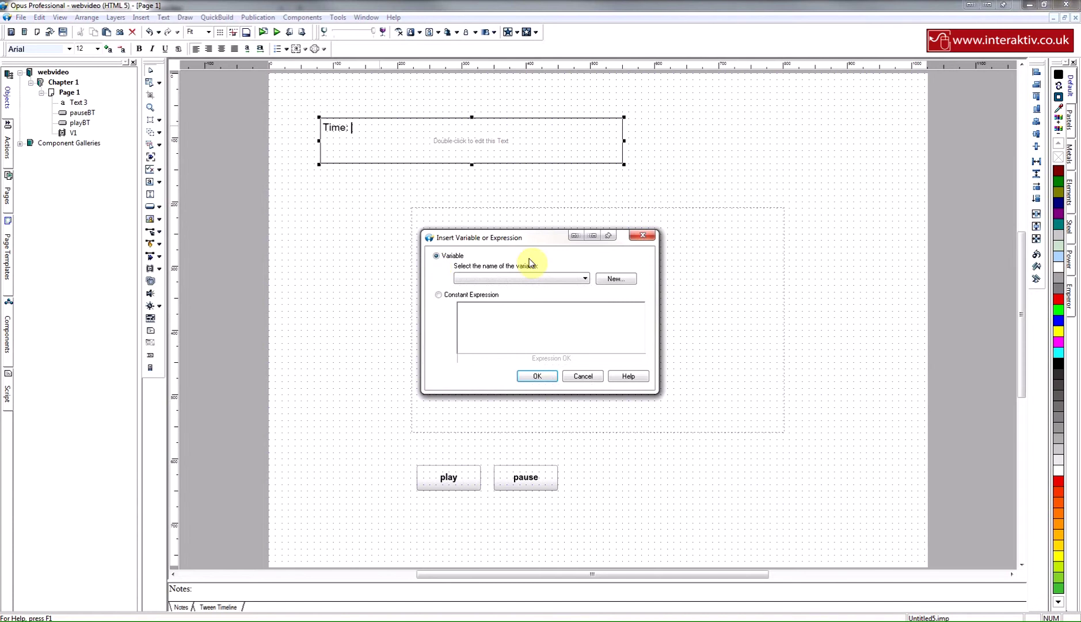
pyautogui.click(615, 277)
pyautogui.write('myTime')
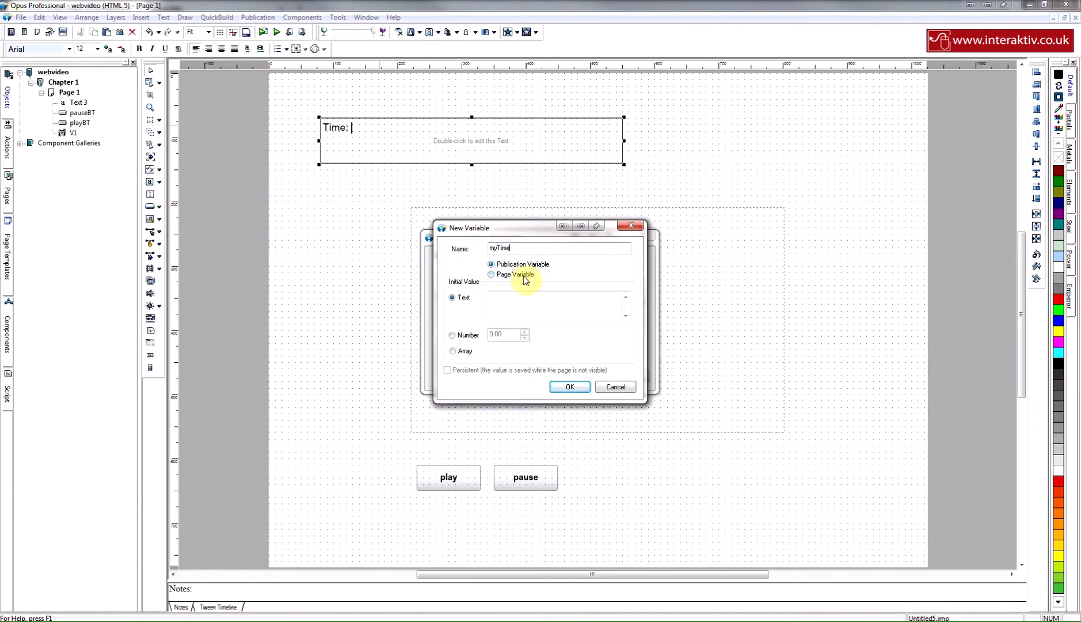
pyautogui.click(523, 275)
pyautogui.click(455, 335)
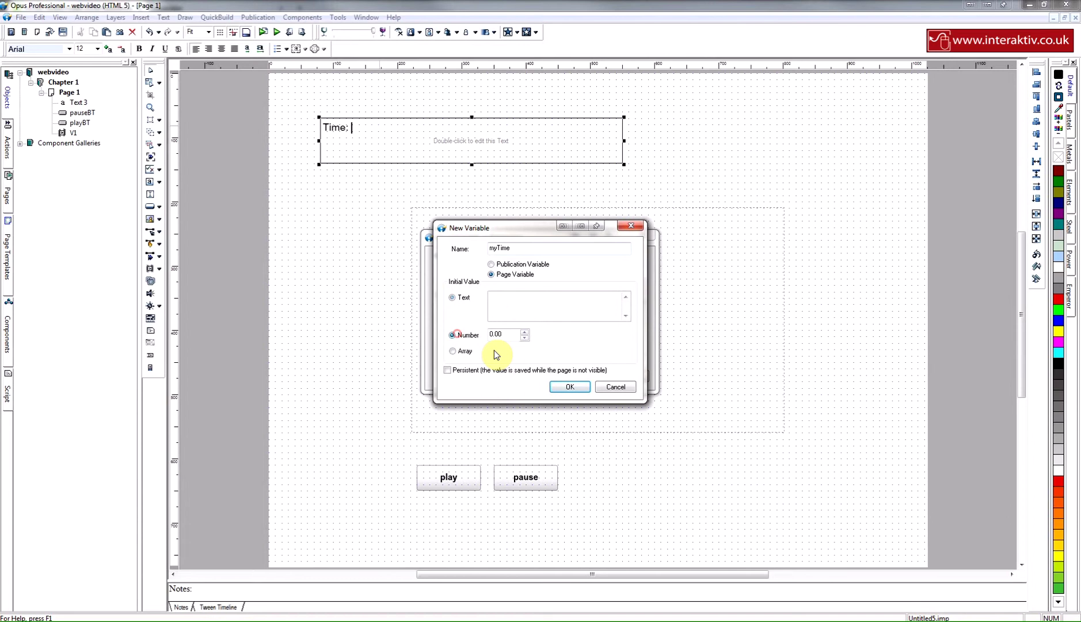
pyautogui.click(572, 387)
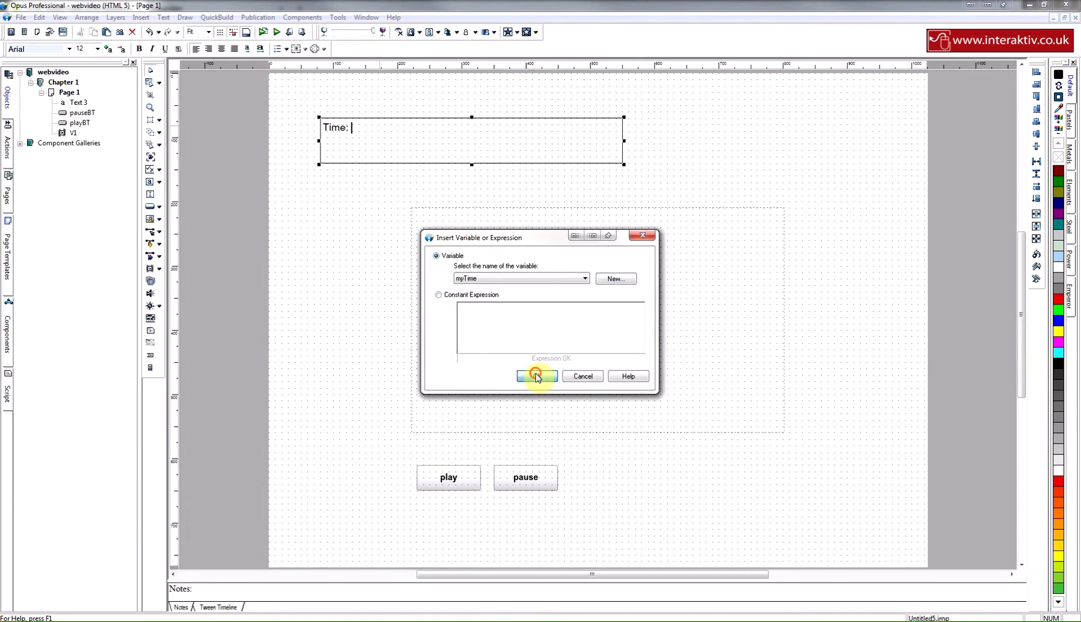
pyautogui.click(539, 377)
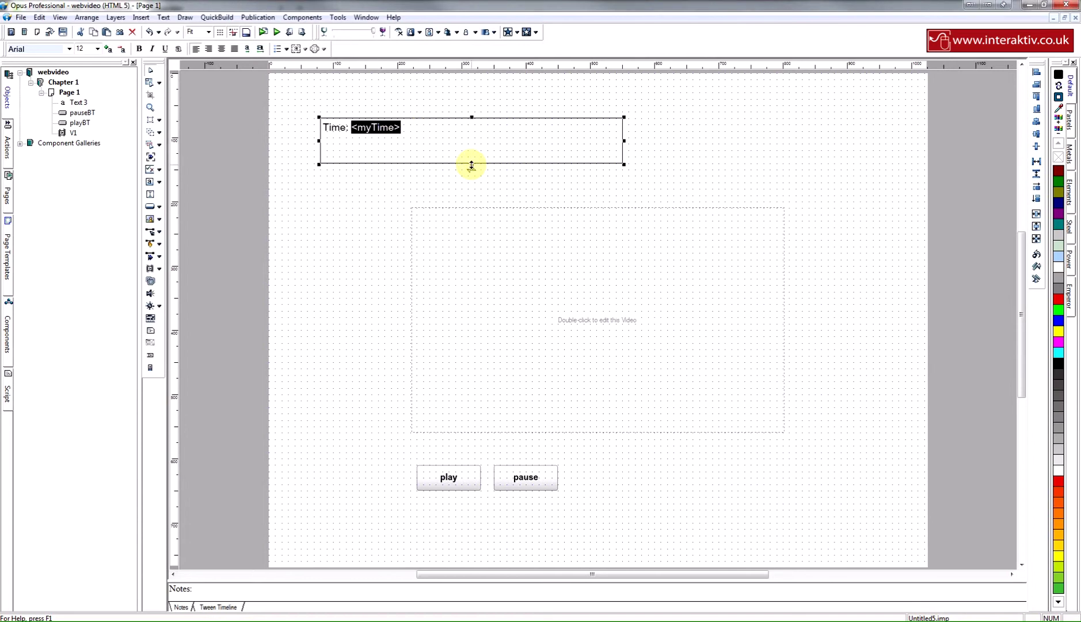
pyautogui.moveTo(472, 165); pyautogui.dragTo(442, 162)
pyautogui.click(435, 137)
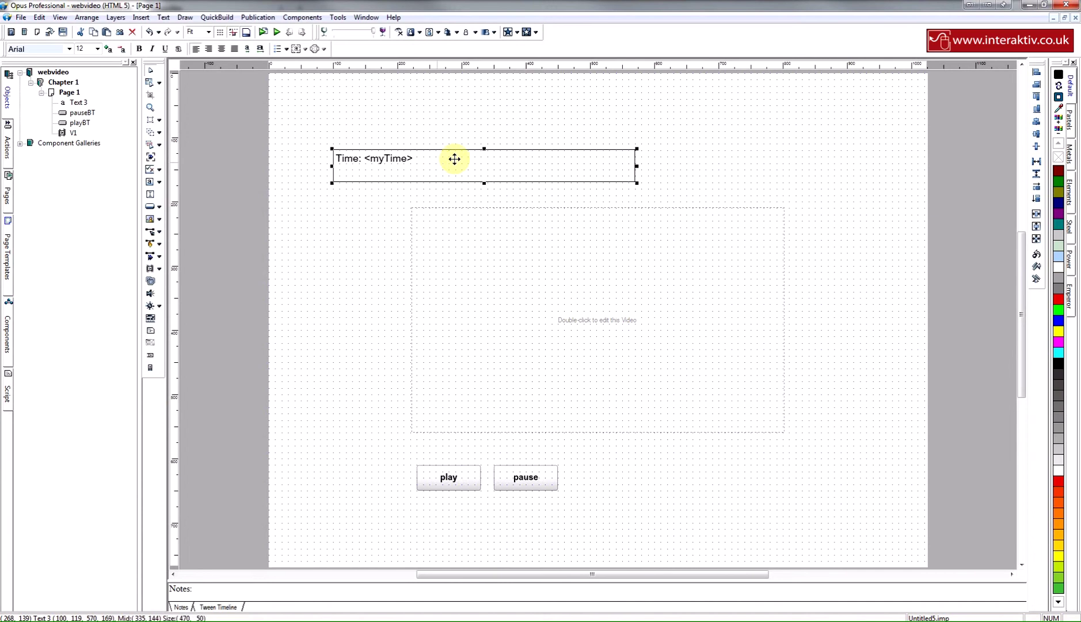
# Rename the Text 3 object (starting 'tim') and add a Ticker trigger to Page 1's actions.
pyautogui.click(80, 104)
pyautogui.write('timeTB')
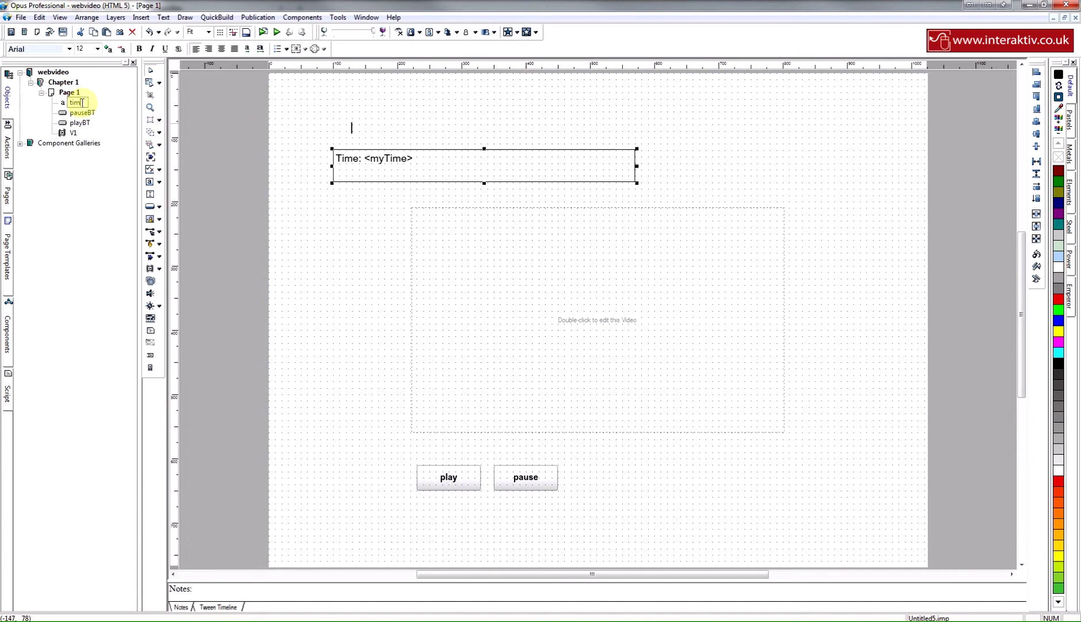
pyautogui.rightClick(69, 94)
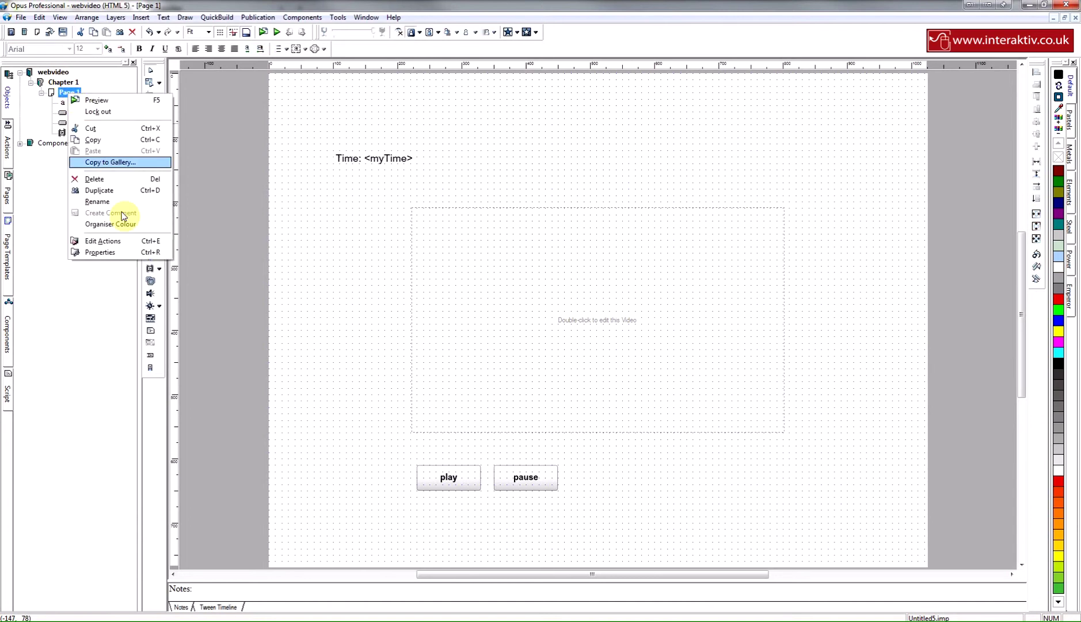
pyautogui.click(115, 241)
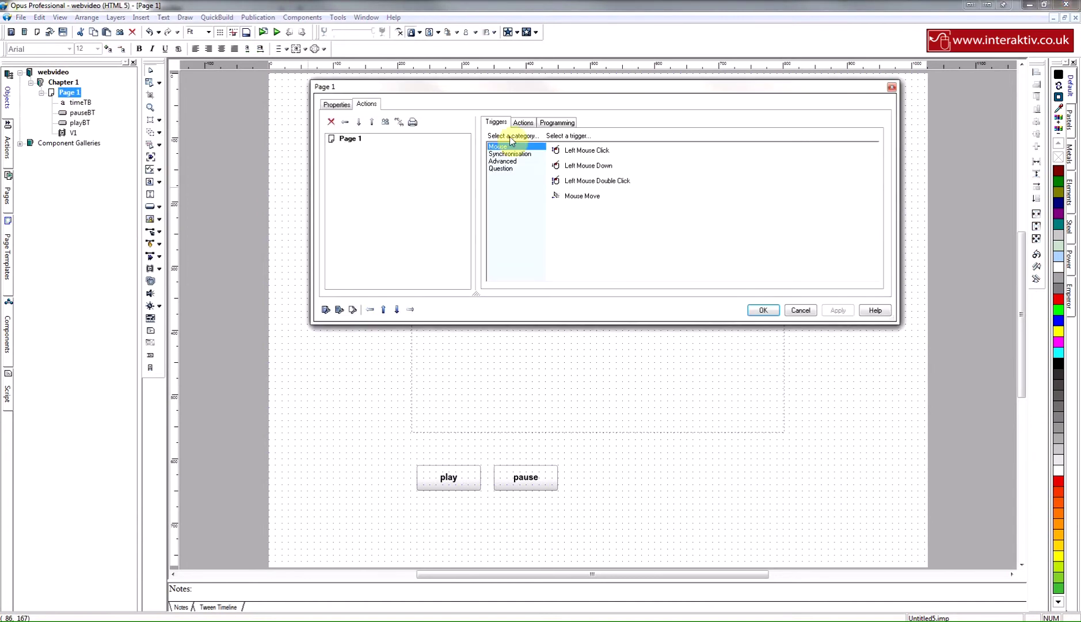
pyautogui.click(504, 161)
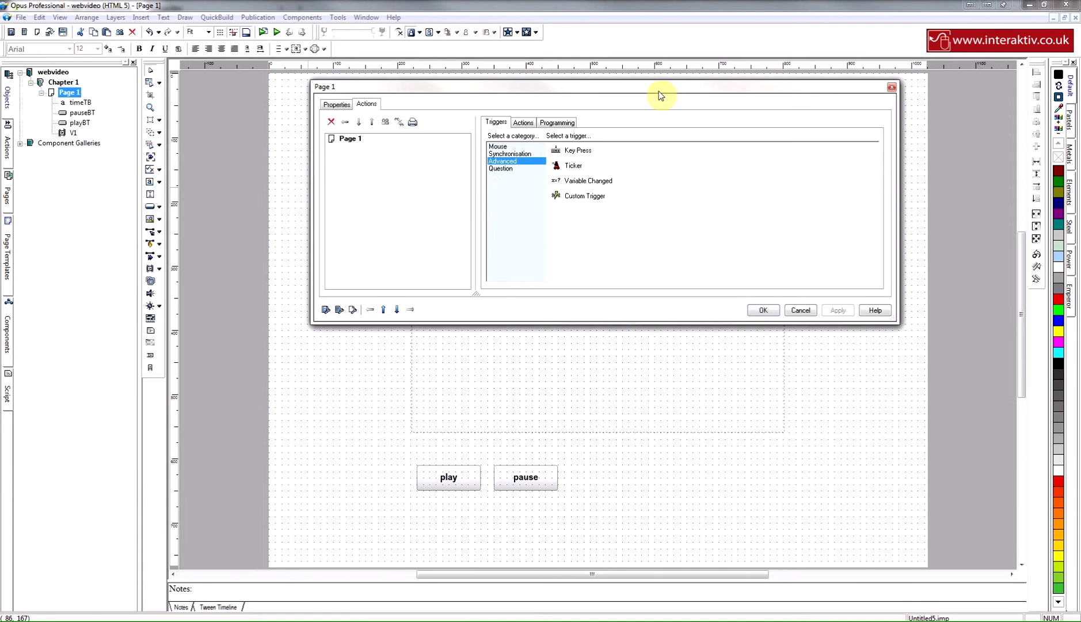
pyautogui.moveTo(660, 96); pyautogui.dragTo(622, 73)
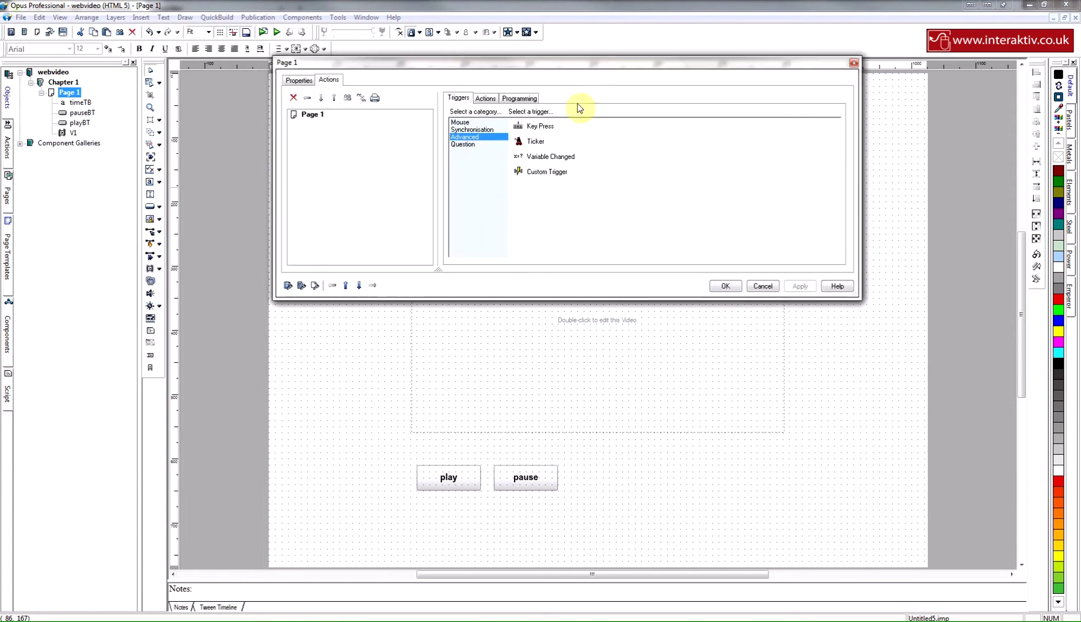
pyautogui.doubleClick(532, 142)
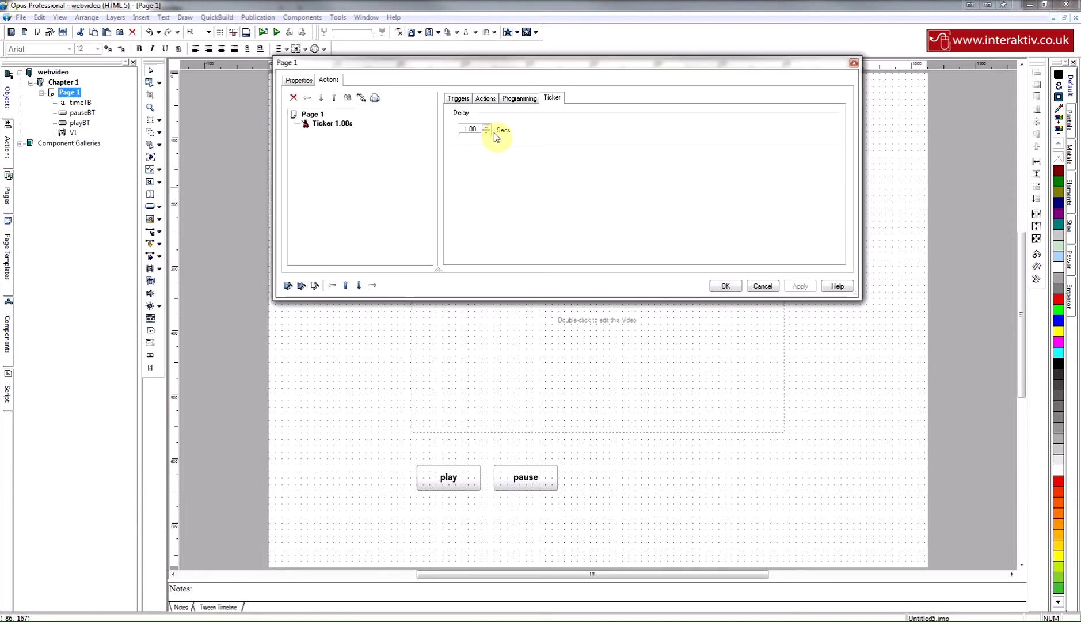
# Set the ticker delay to 0.1 seconds and pick Script from the programming actions.
pyautogui.doubleClick(477, 128)
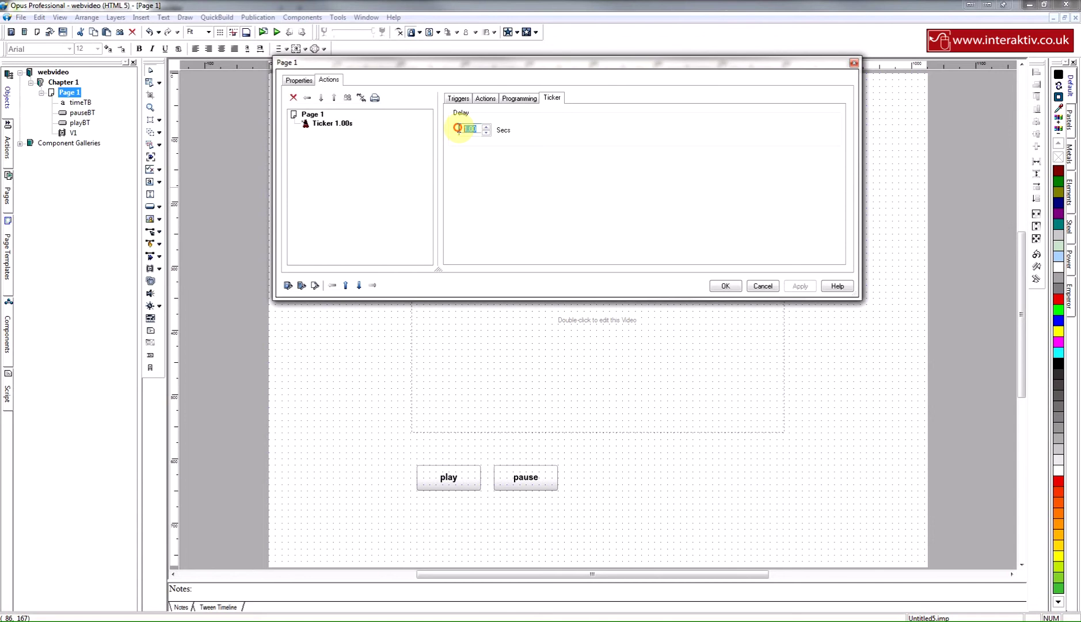
pyautogui.write('0.1')
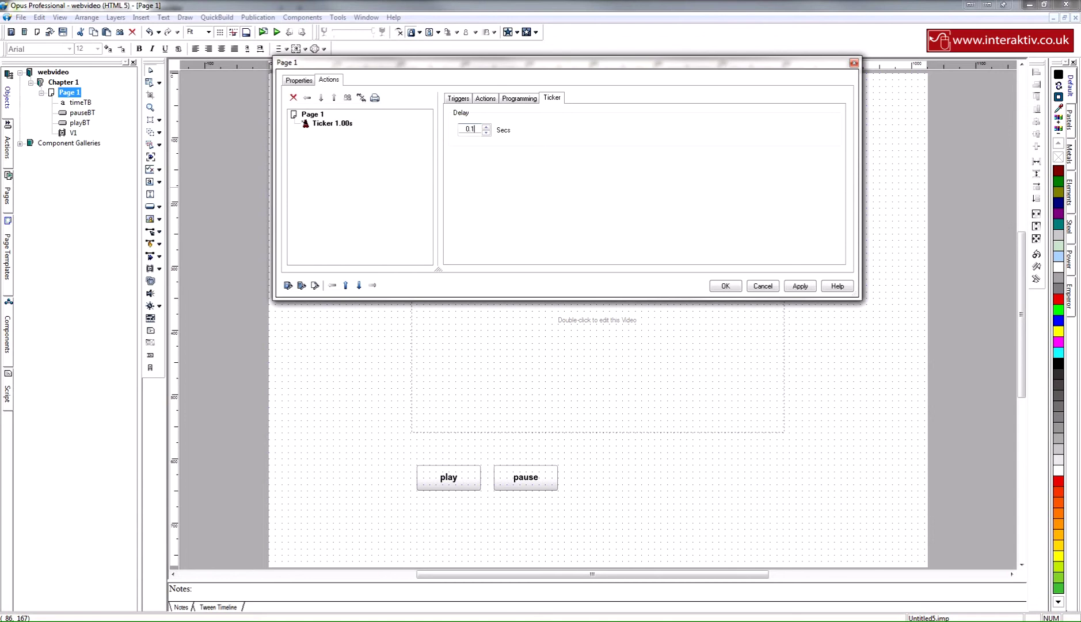
pyautogui.click(521, 98)
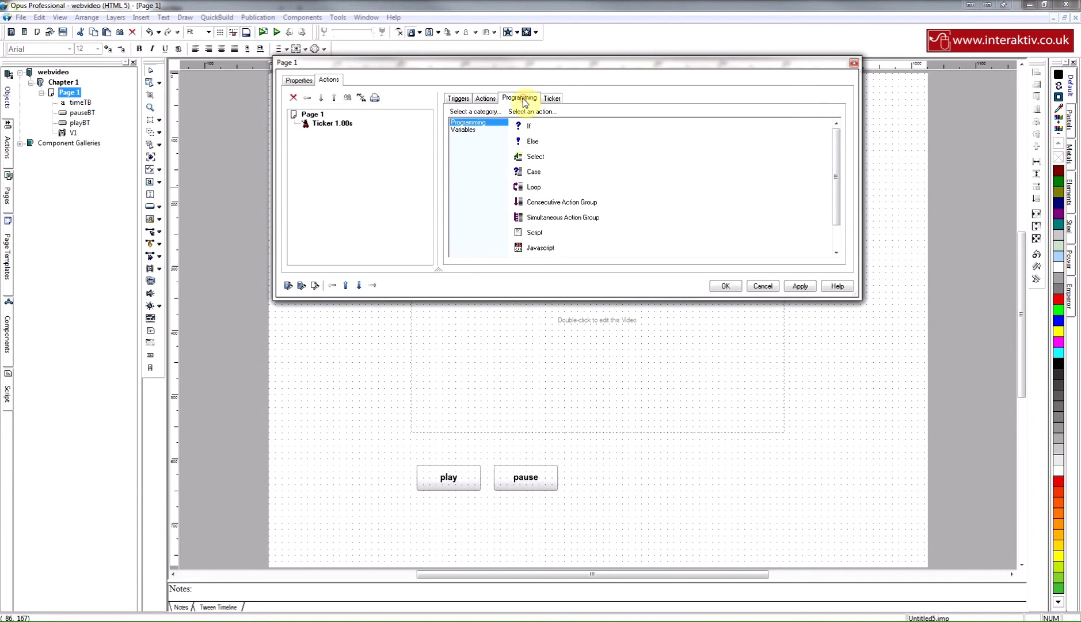
pyautogui.click(536, 233)
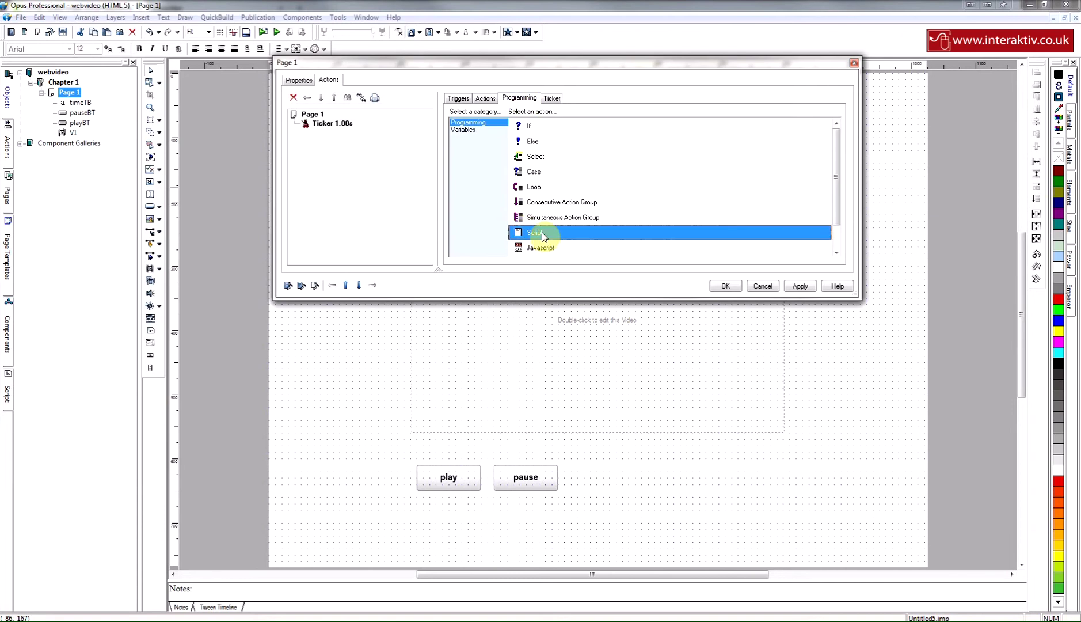
# Write the Ticker script myTime = V1.videoElement().currentTime.toFixed(2); and apply it.
pyautogui.doubleClick(543, 236)
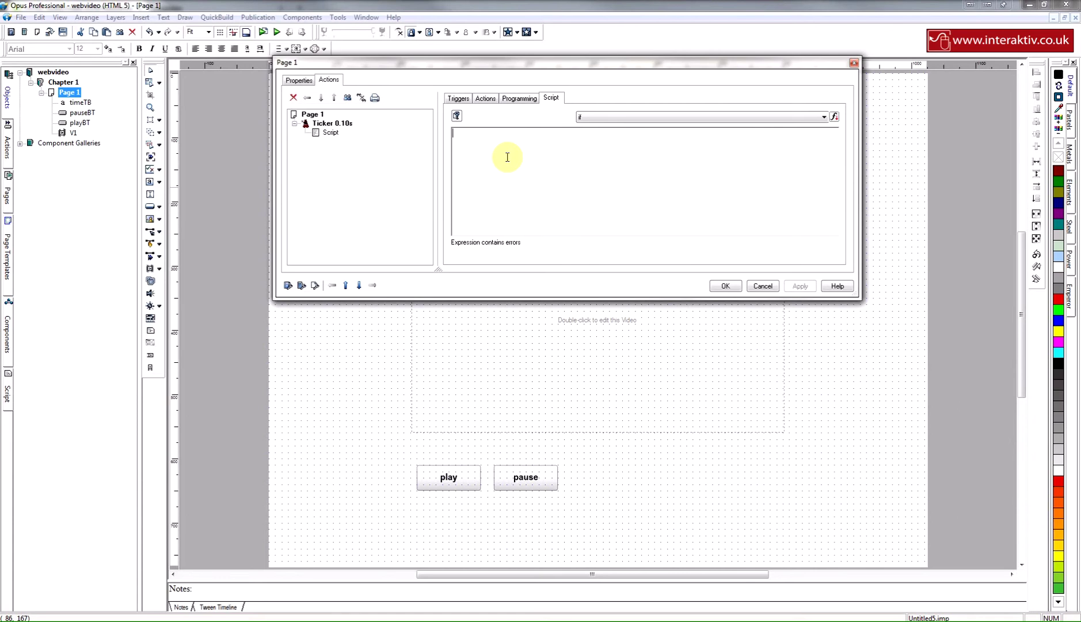
pyautogui.moveTo(505, 62); pyautogui.dragTo(496, 243)
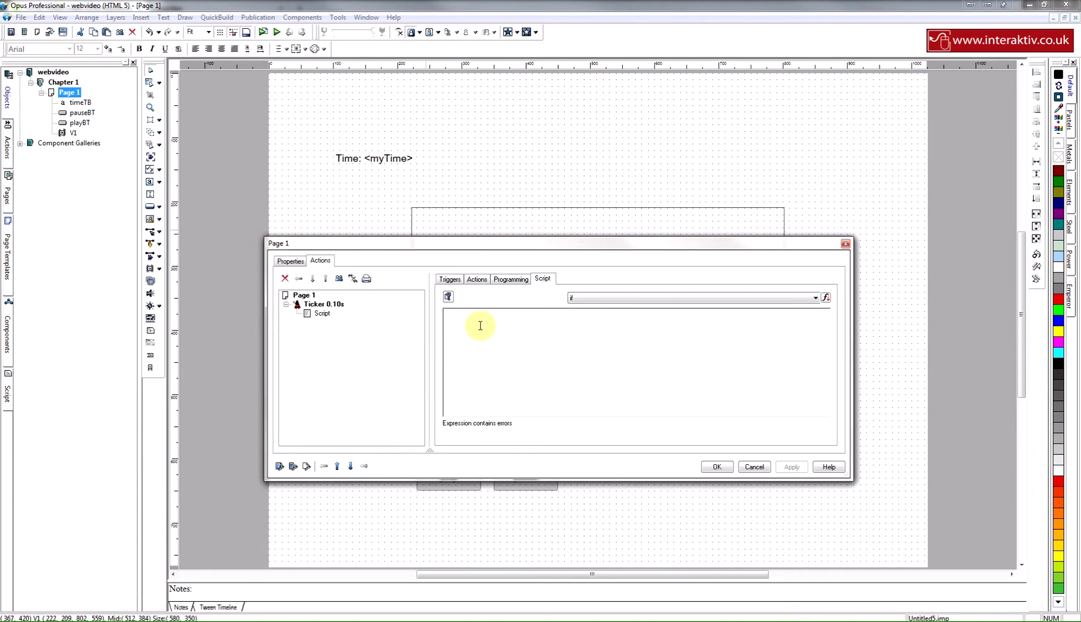
pyautogui.write('myTime')
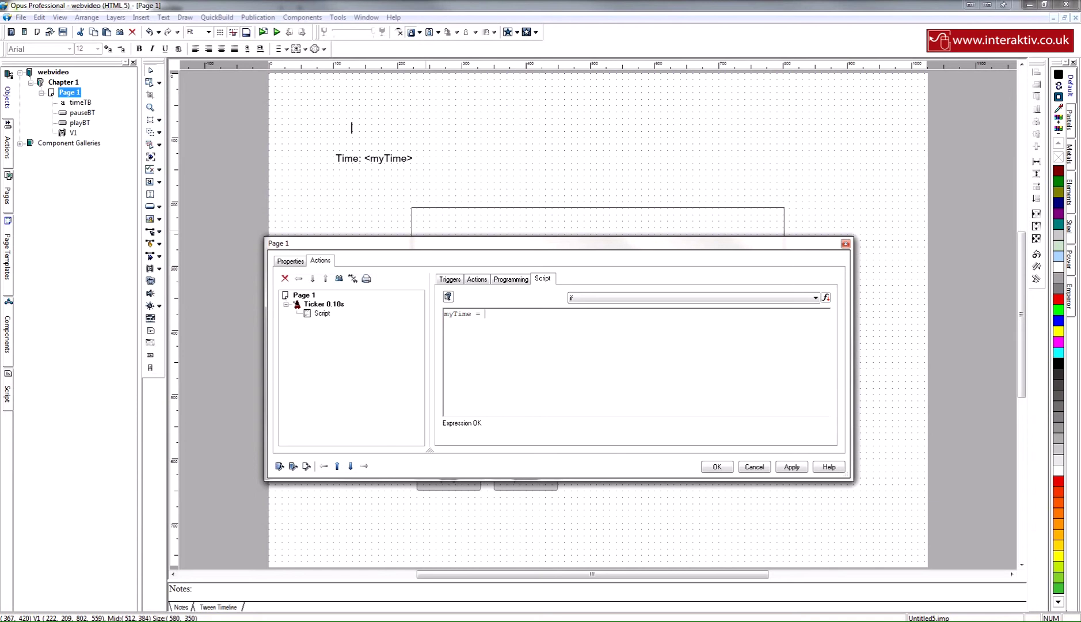
pyautogui.write(' = V1.videoElement().')
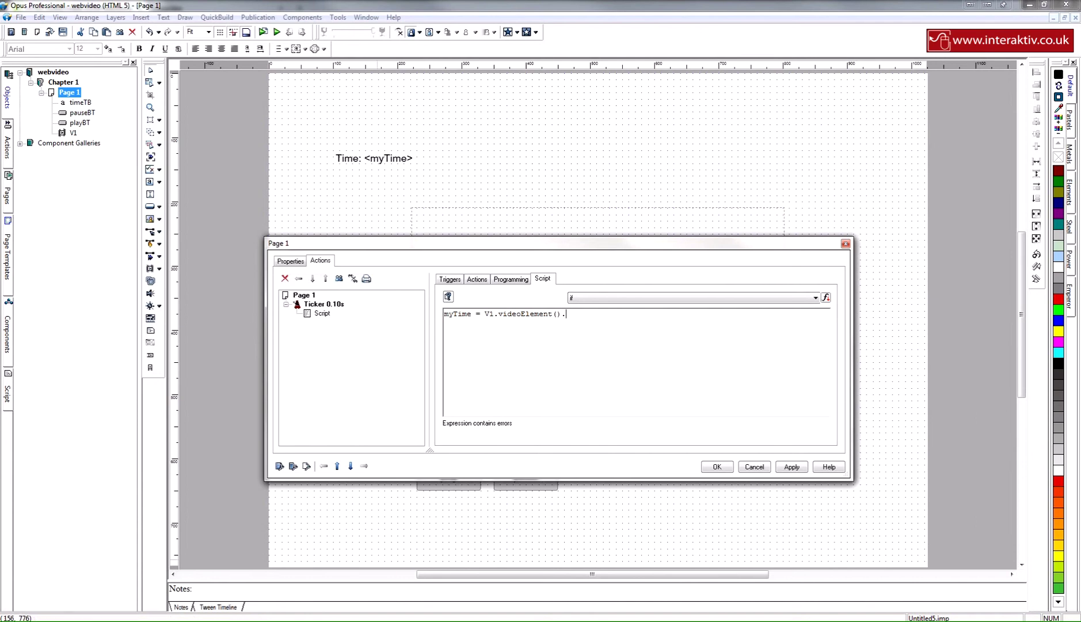
pyautogui.hotkey('alt', 'Tab')
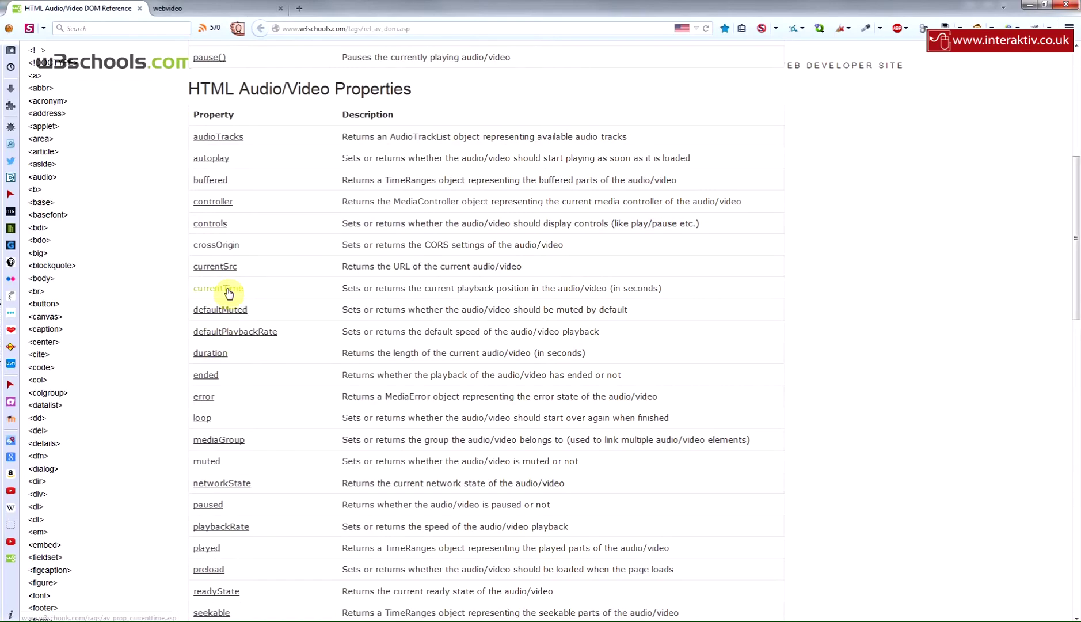
pyautogui.hotkey('alt', 'Tab')
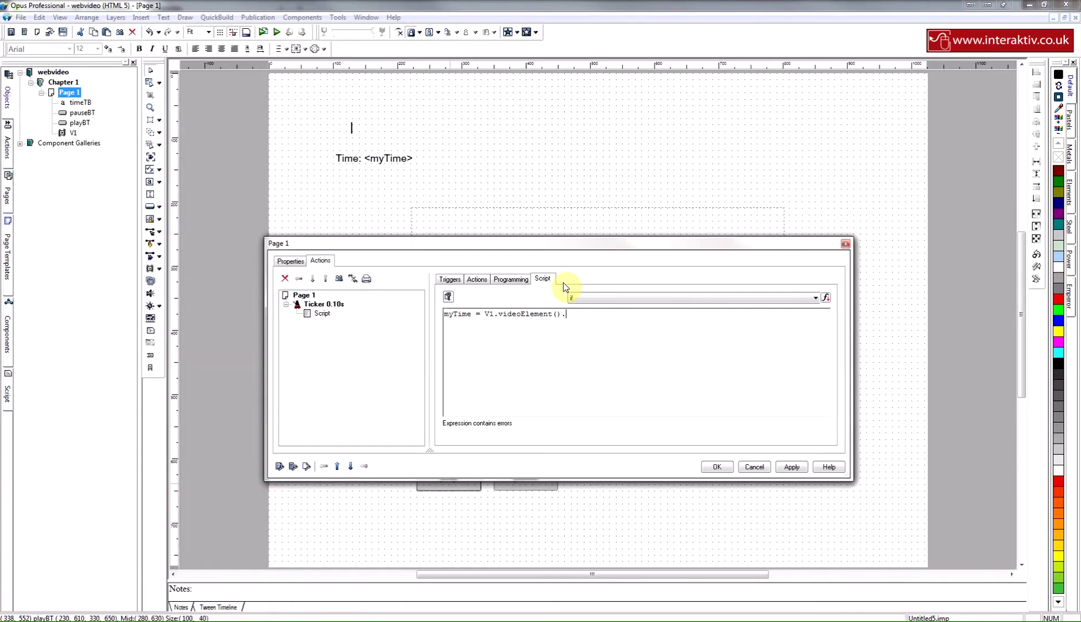
pyautogui.write('currentTime.toFixed')
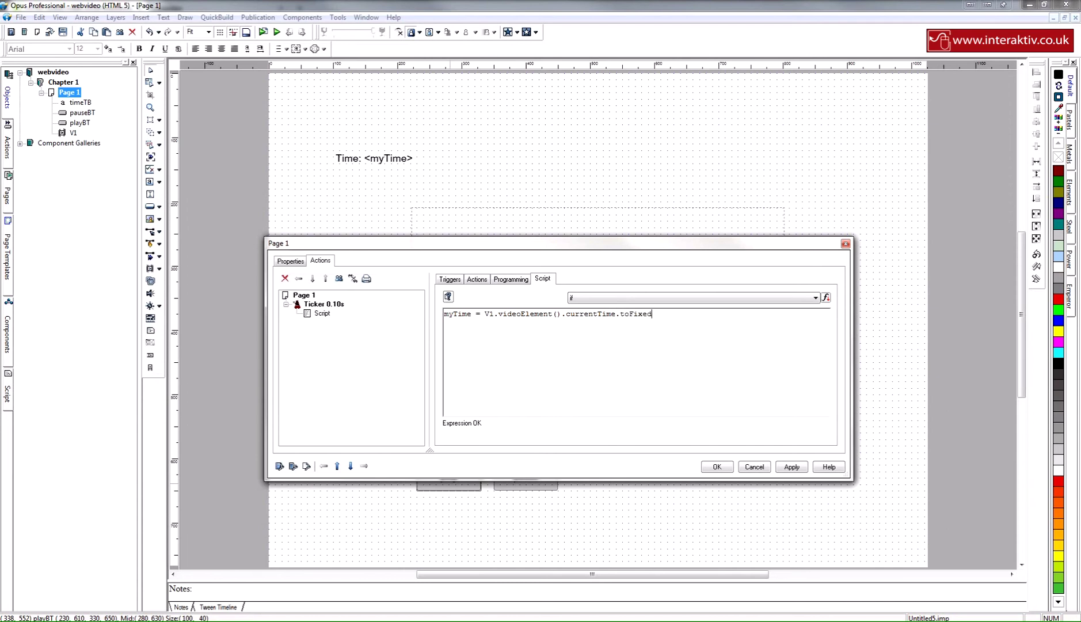
pyautogui.write('2')
pyautogui.click(791, 466)
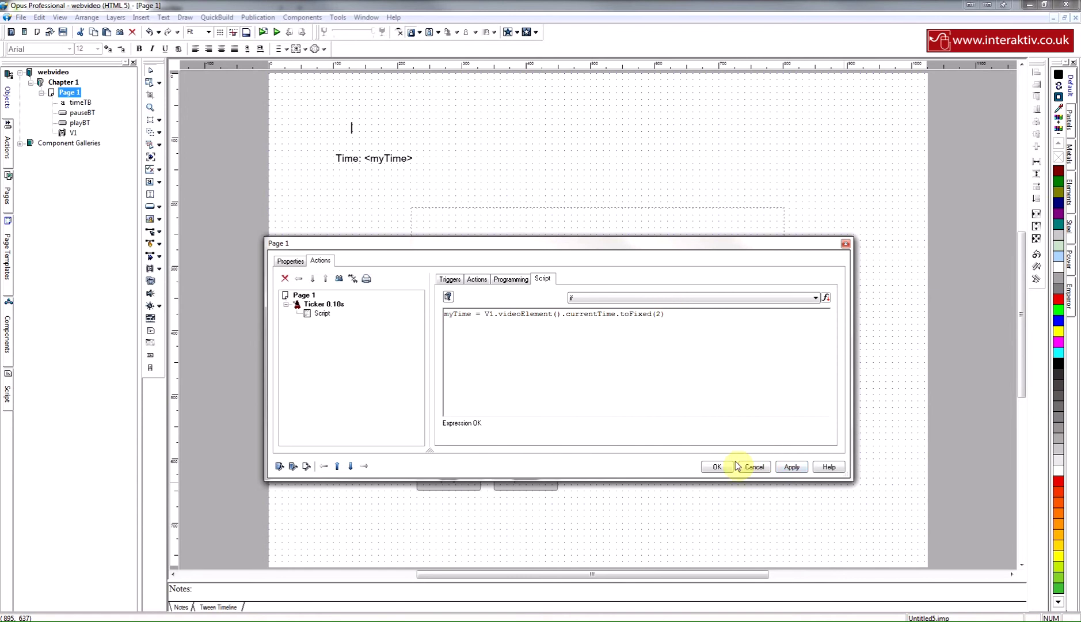
pyautogui.click(791, 466)
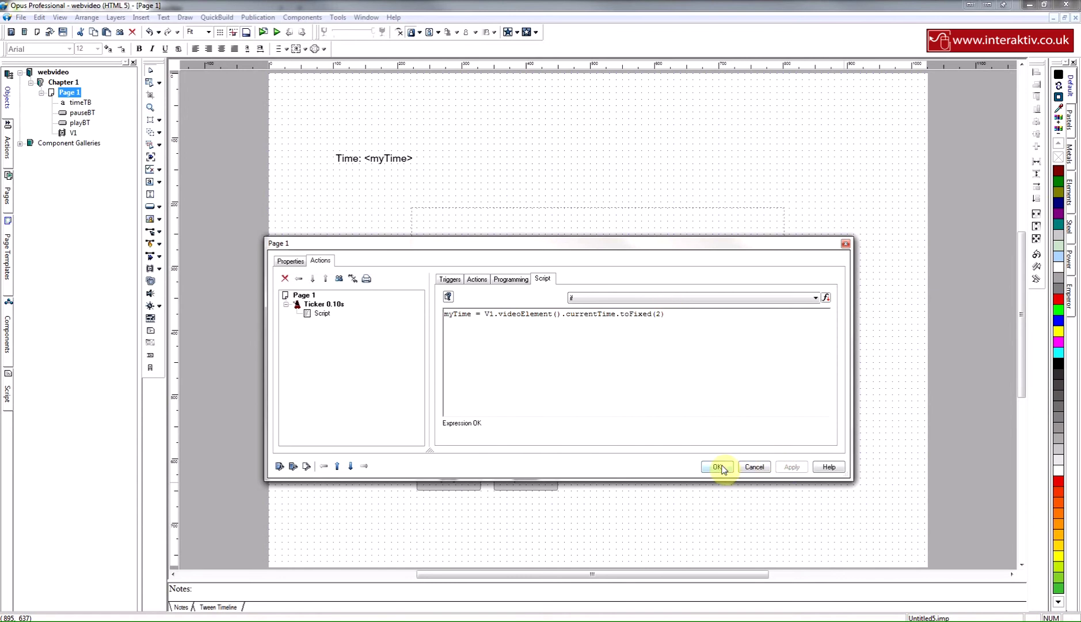
# Close the page actions, Quick Publish the page, and bring Firefox forward.
pyautogui.click(718, 467)
pyautogui.click(262, 19)
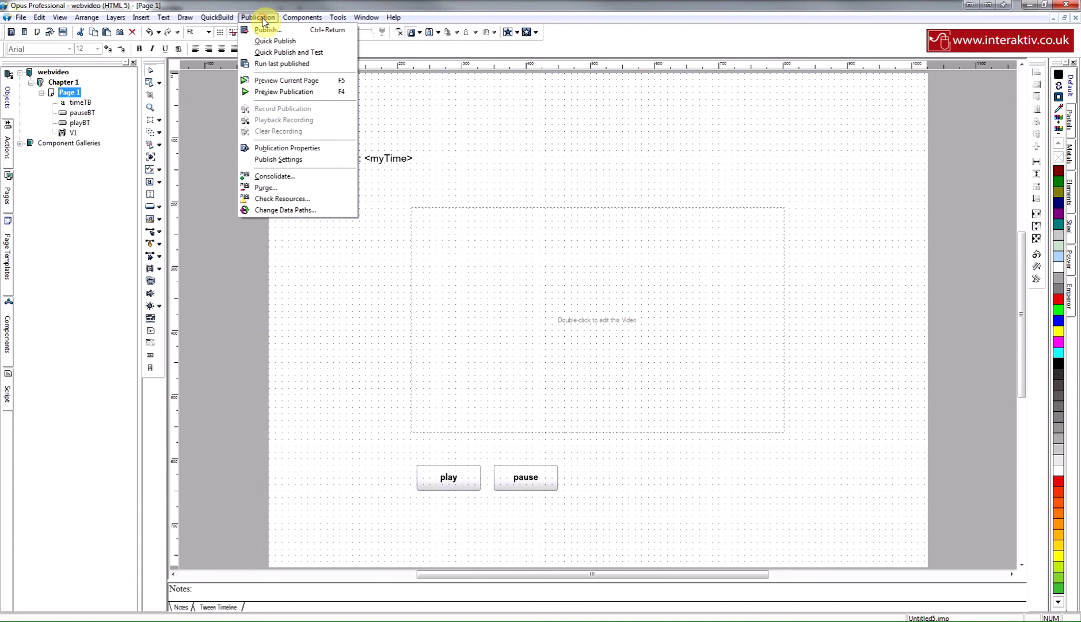
pyautogui.click(282, 42)
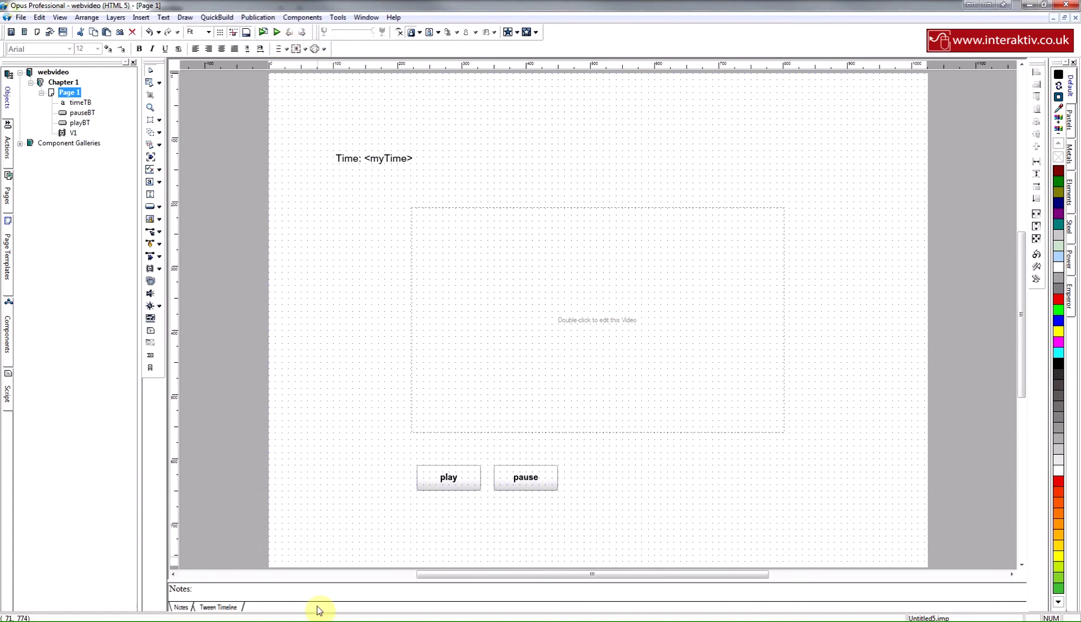
pyautogui.click(303, 618)
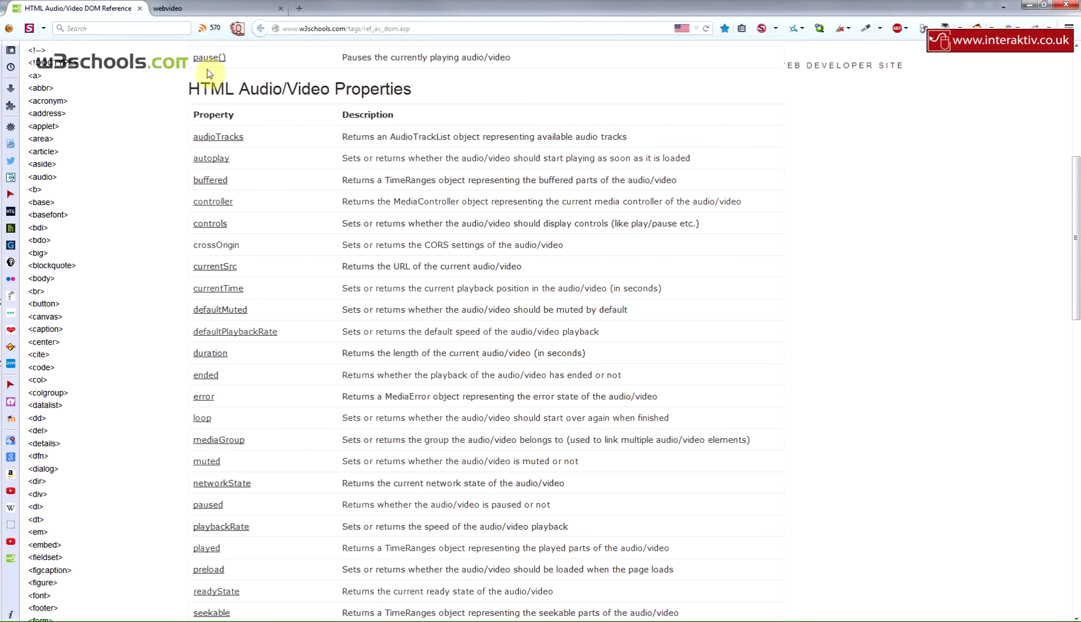
# Reload the webvideo page and test play and pause, stopping the Time readout at 5.47.
pyautogui.click(206, 7)
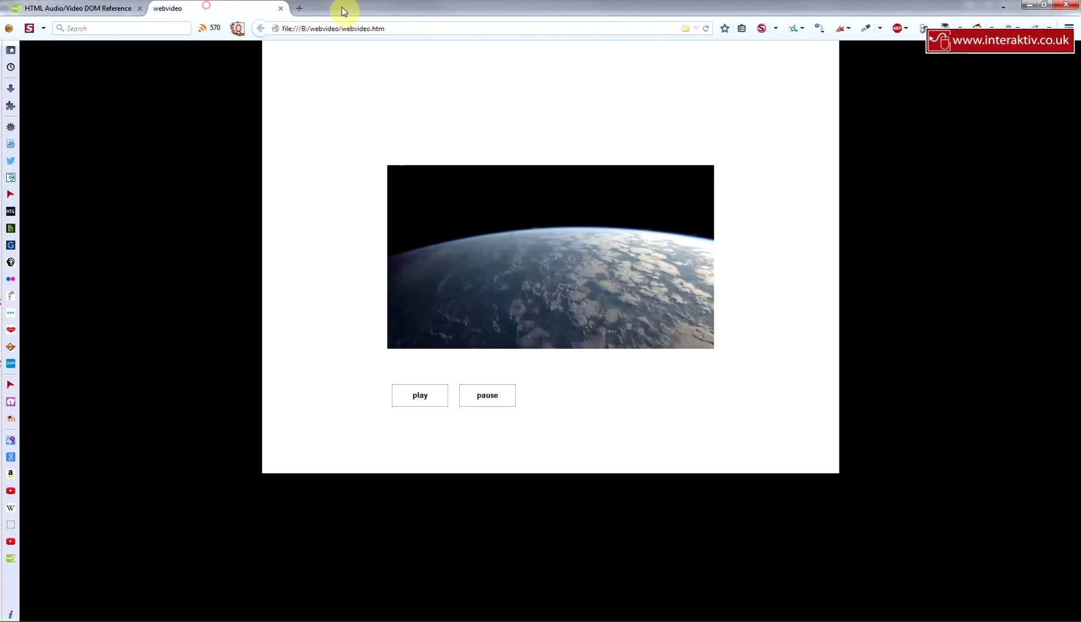
pyautogui.click(706, 29)
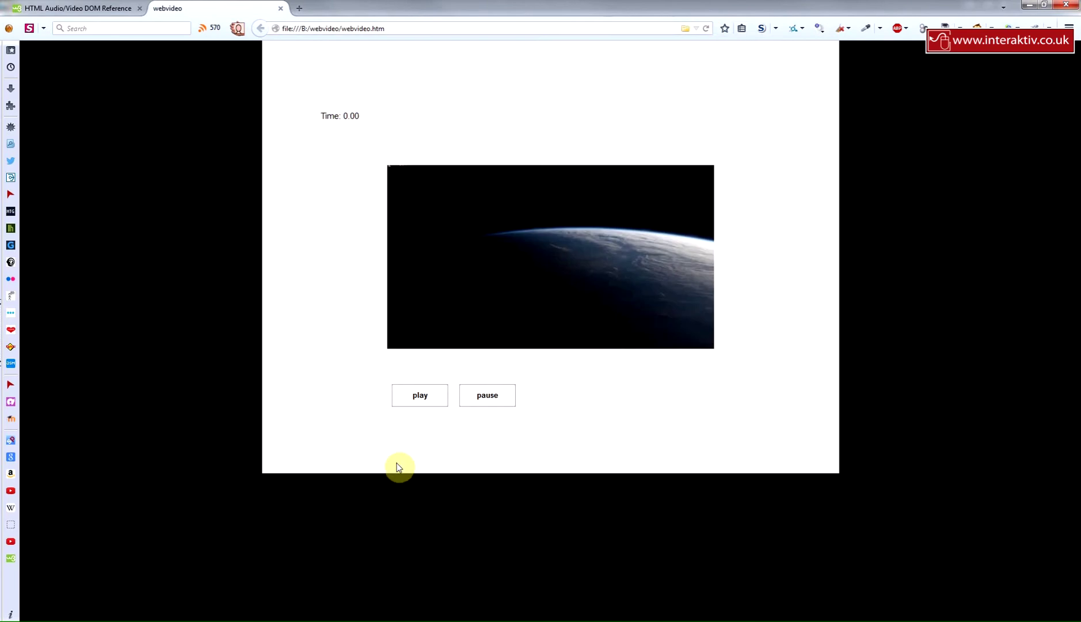
pyautogui.click(434, 398)
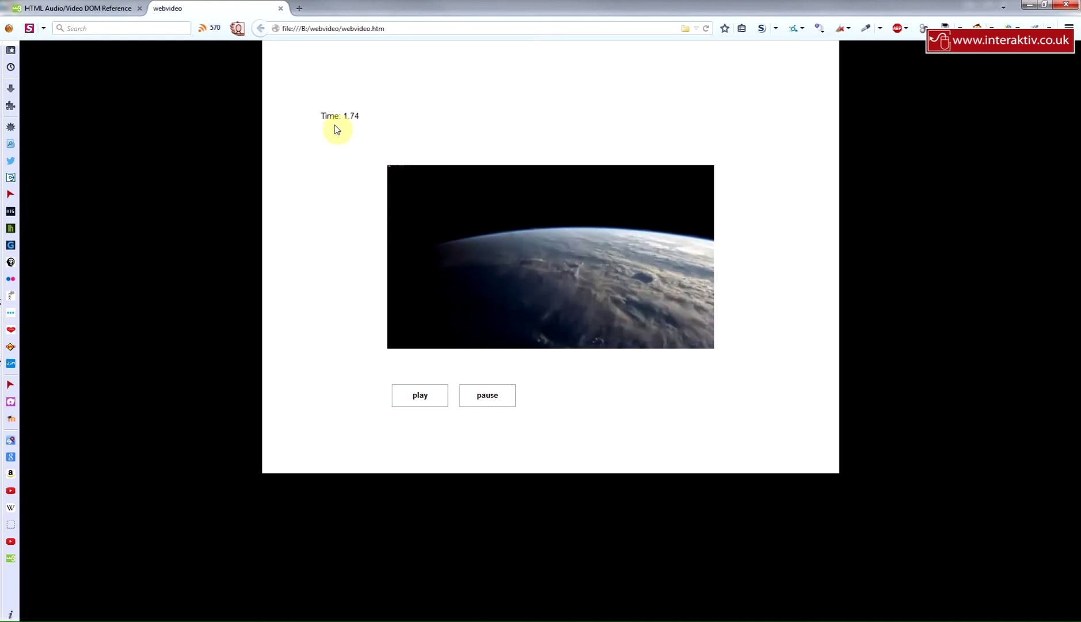
pyautogui.click(502, 395)
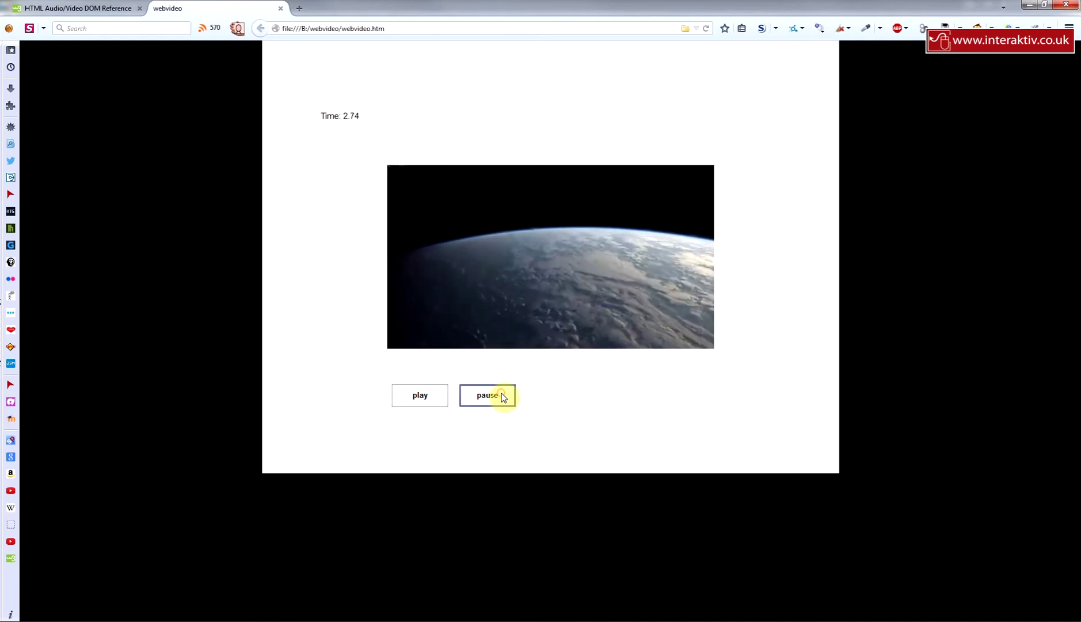
pyautogui.click(428, 402)
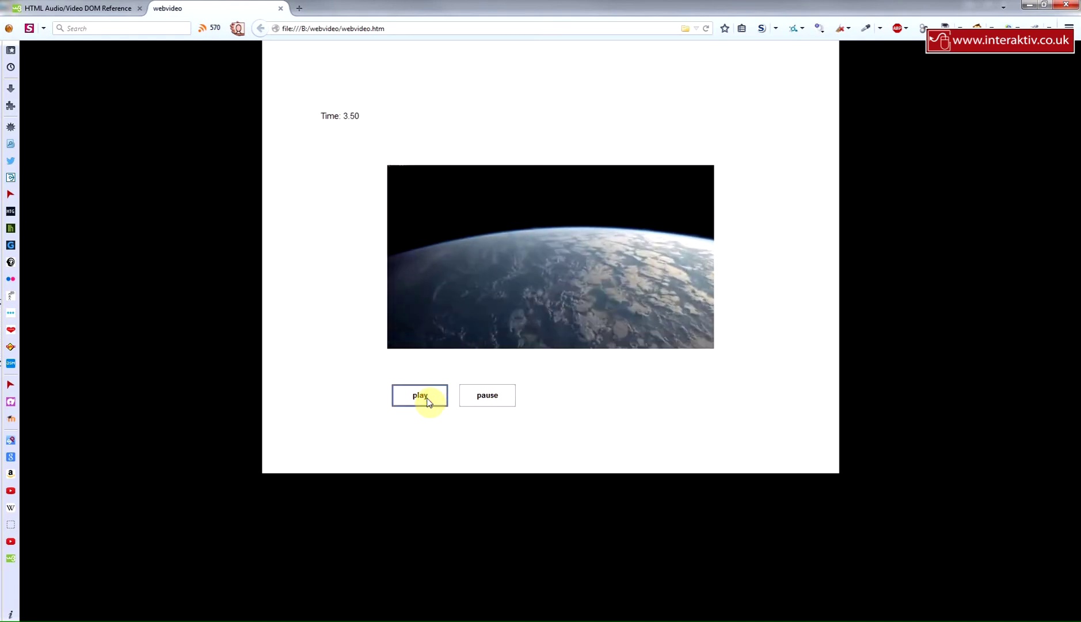
pyautogui.click(490, 399)
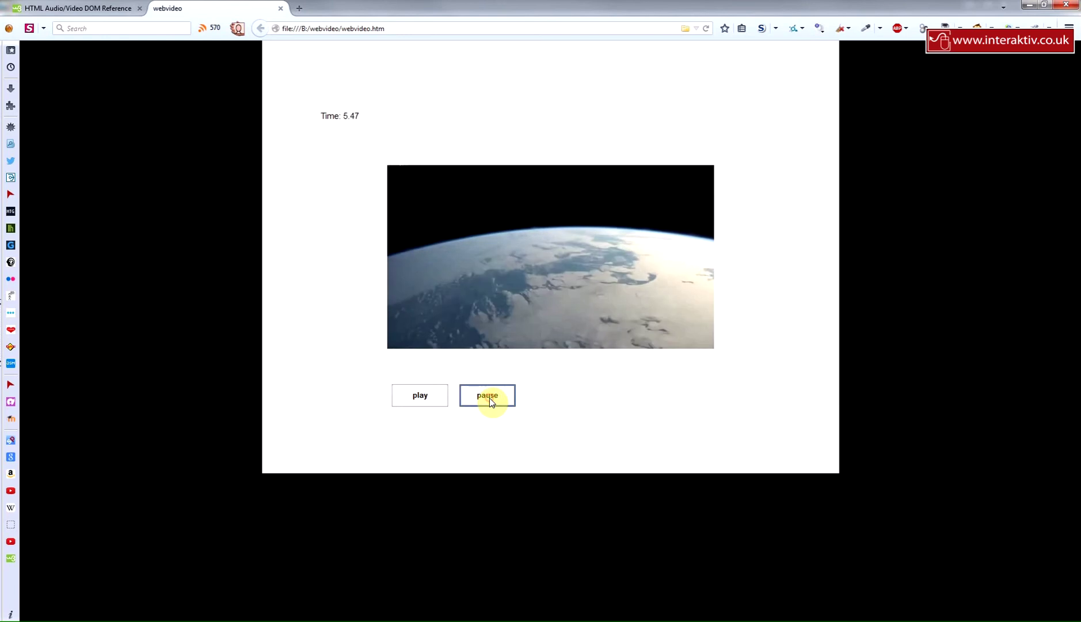
pyautogui.click(489, 398)
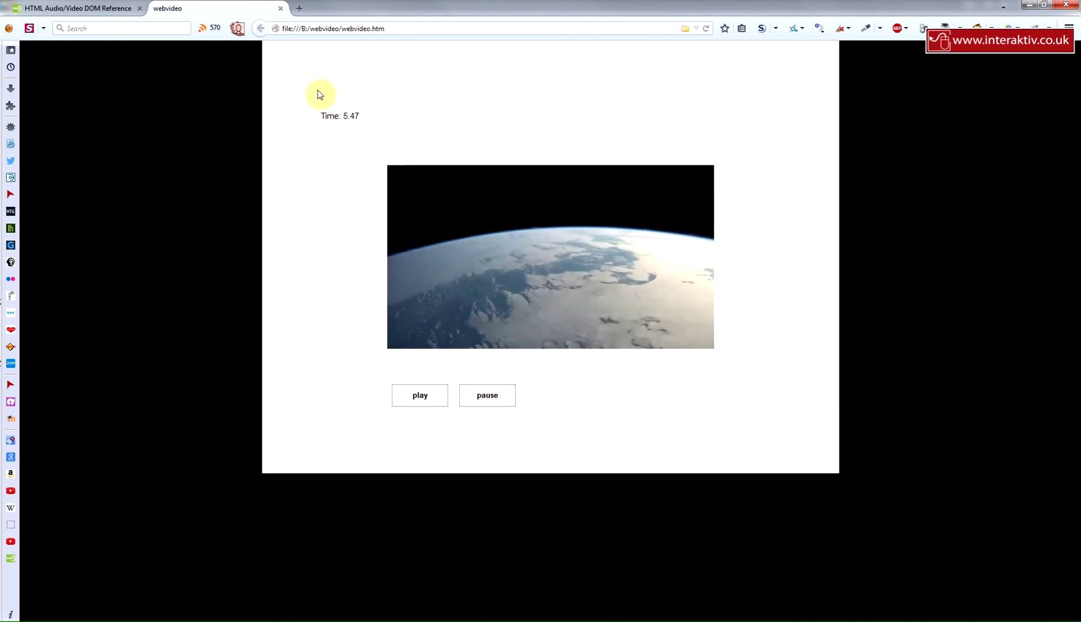
# Glance at the w3schools Audio/Video reference tab, then return to the webvideo page.
pyautogui.click(106, 8)
pyautogui.scroll(5, 268, 468)
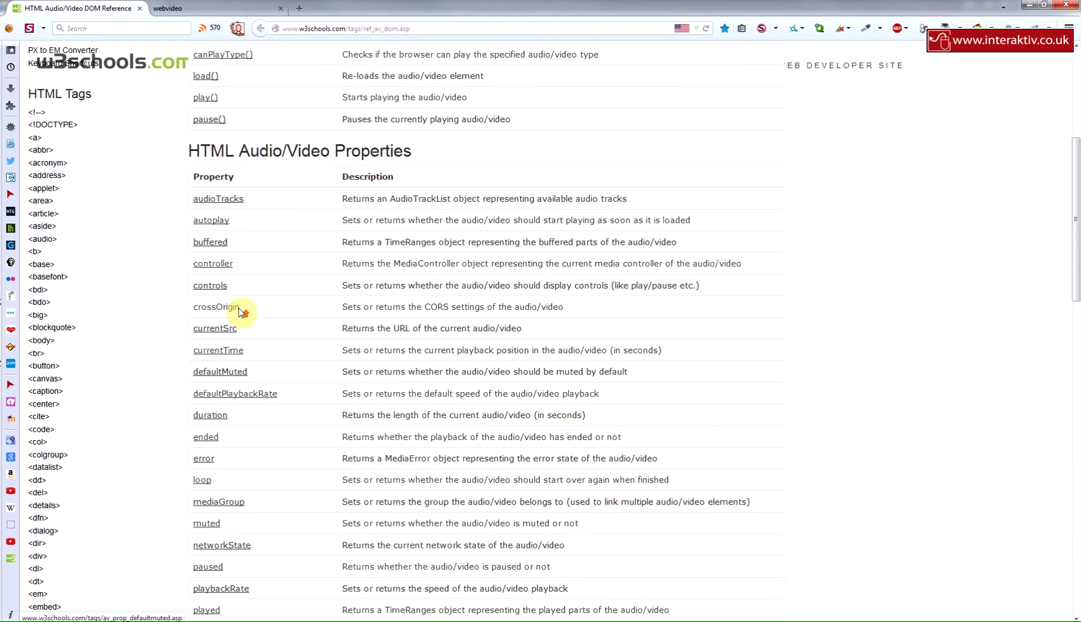
pyautogui.click(219, 11)
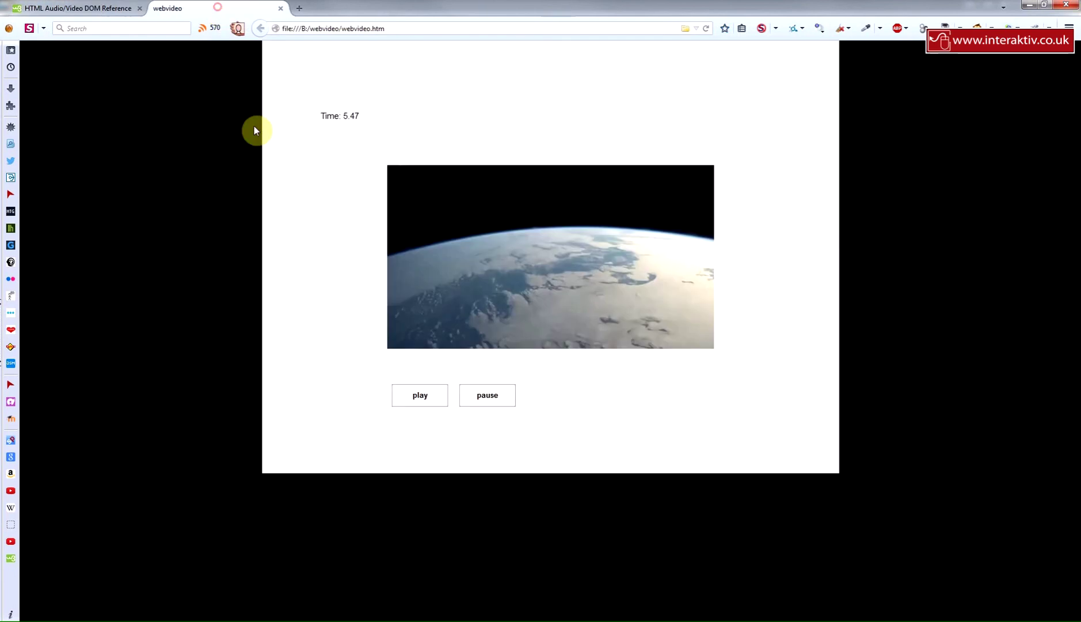
# In Opus, open playBT's actions to show its click script V1.videoElement().play();.
pyautogui.click(350, 609)
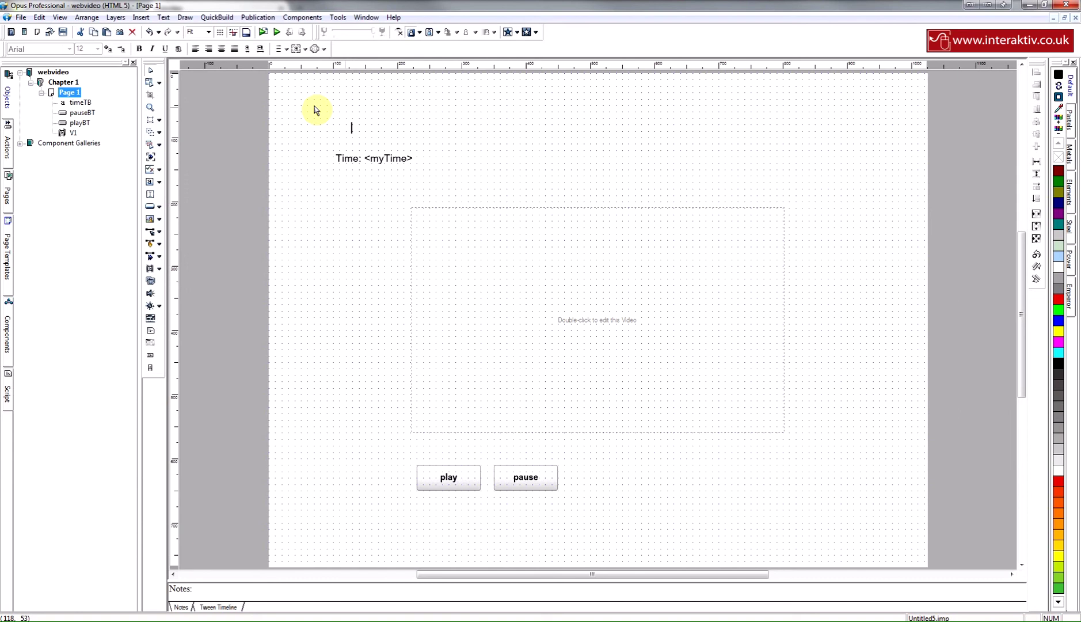
pyautogui.doubleClick(466, 480)
pyautogui.click(320, 260)
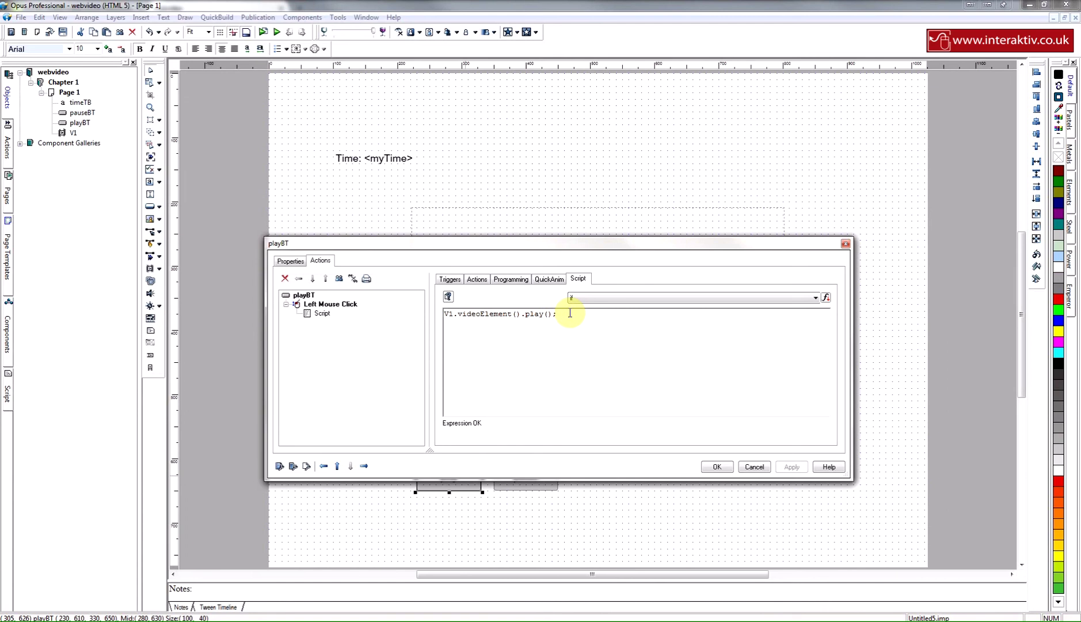
pyautogui.moveTo(574, 246); pyautogui.dragTo(568, 165)
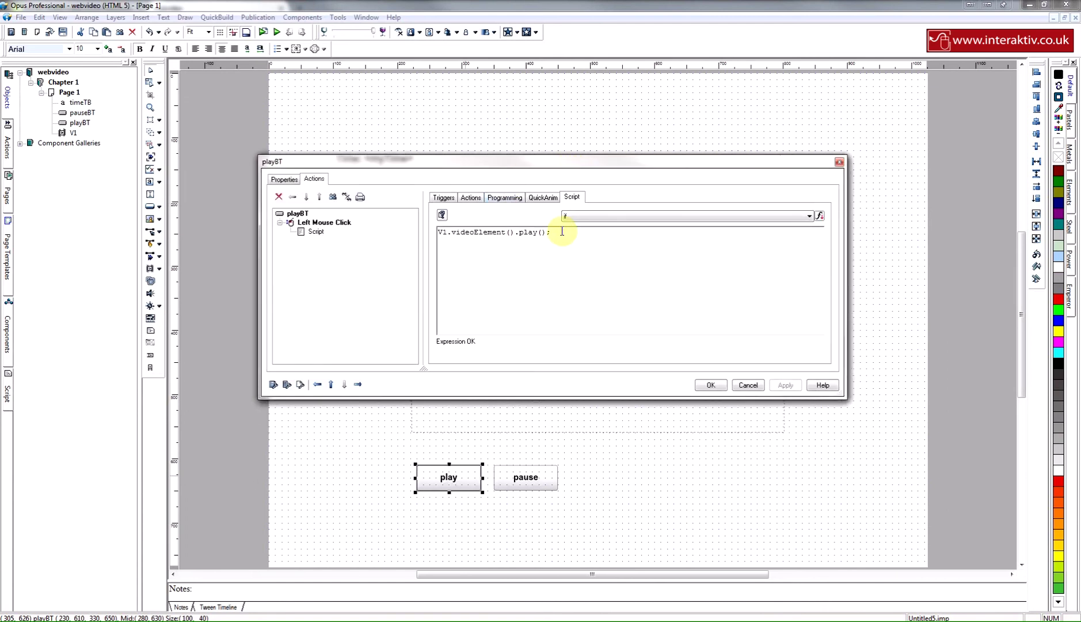